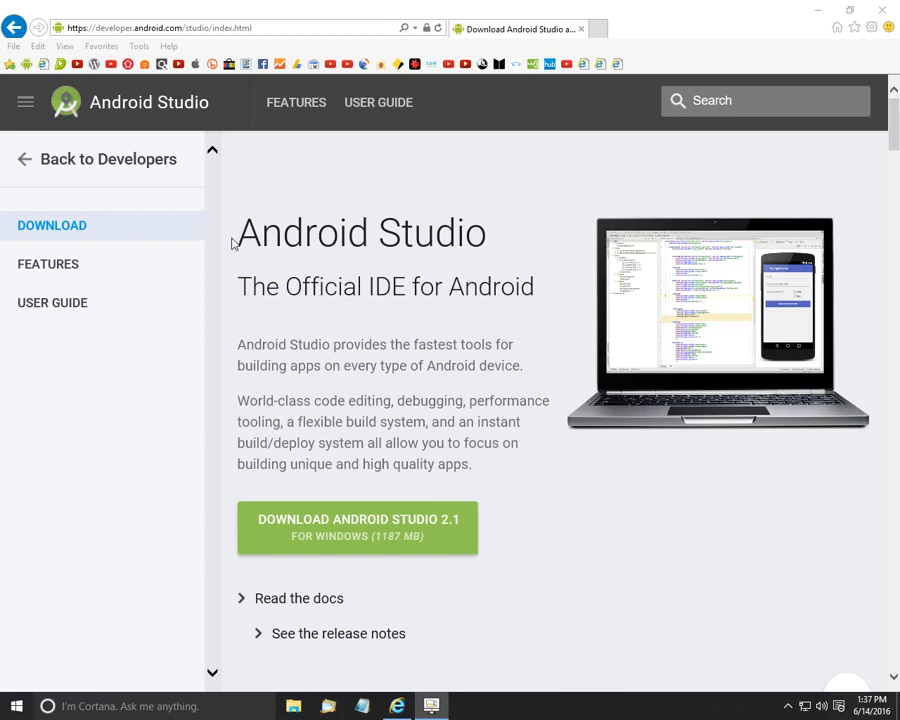
# Accept the terms and conditions and request the Android Studio 2.1 download for Windows.
pyautogui.click(385, 536)
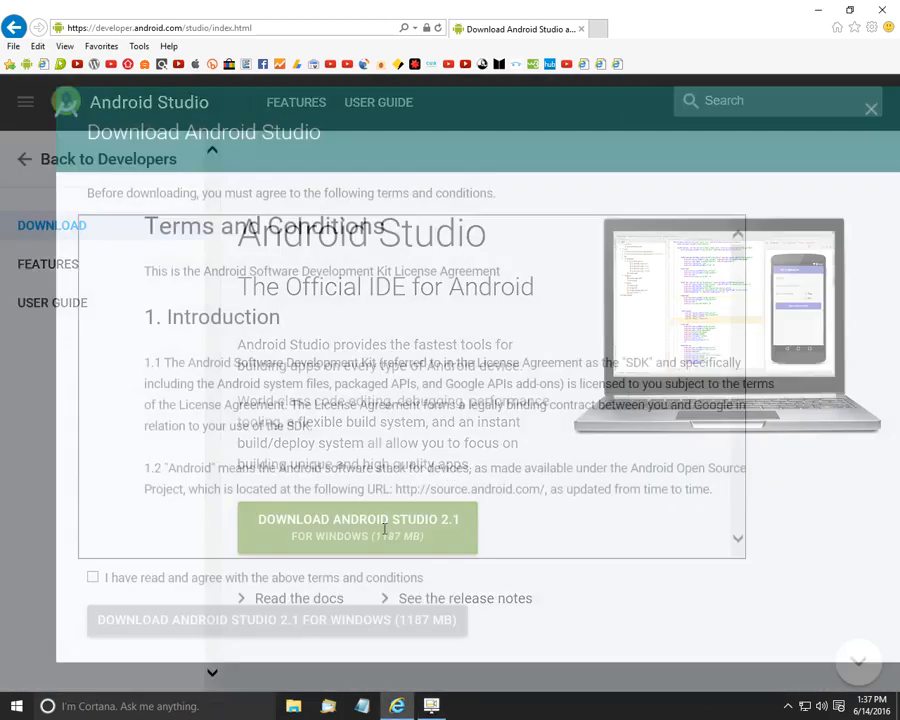
pyautogui.scroll(-5, 309, 408)
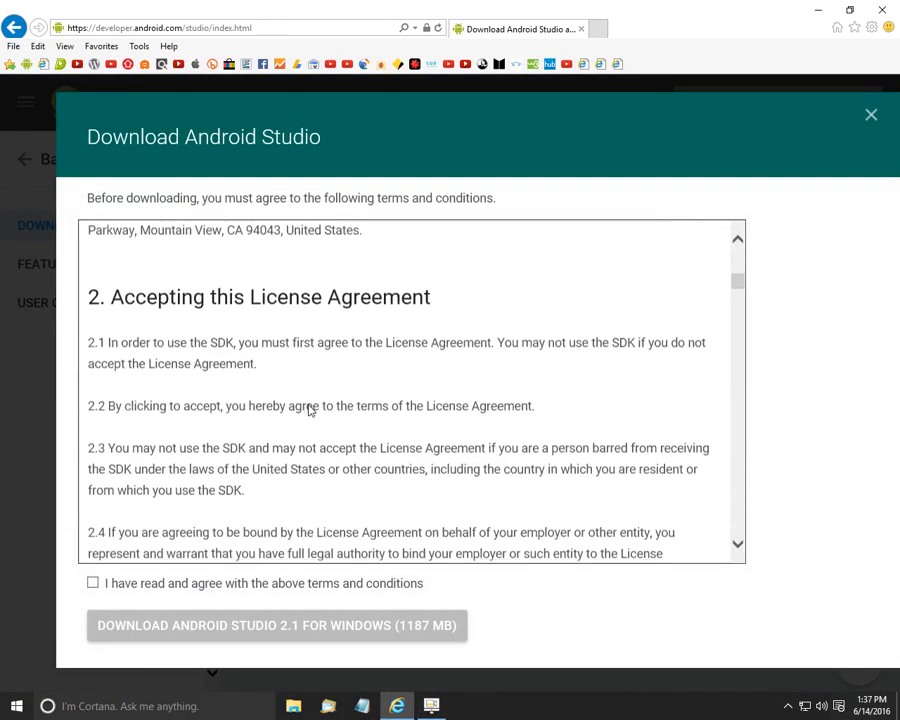
pyautogui.click(92, 584)
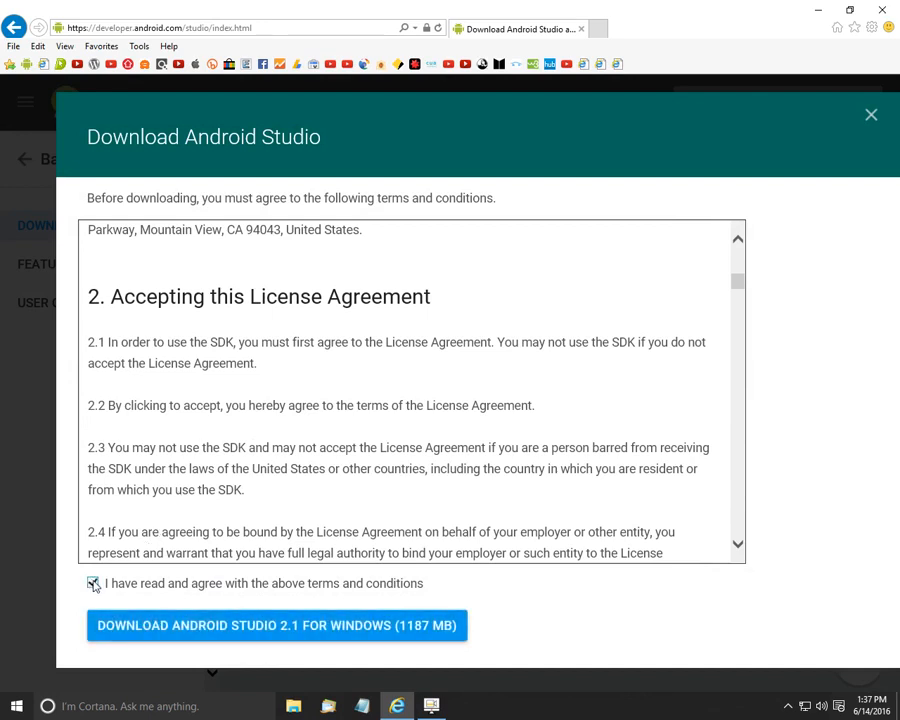
pyautogui.click(223, 627)
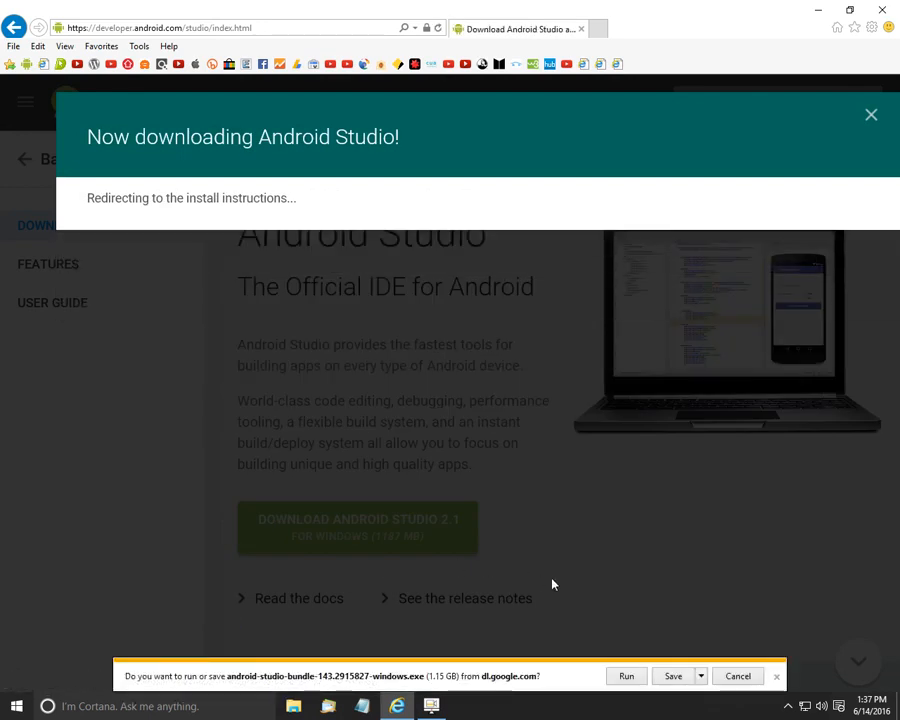
# Save the Android Studio installer to the Desktop under its suggested file name.
pyautogui.click(701, 677)
pyautogui.click(740, 654)
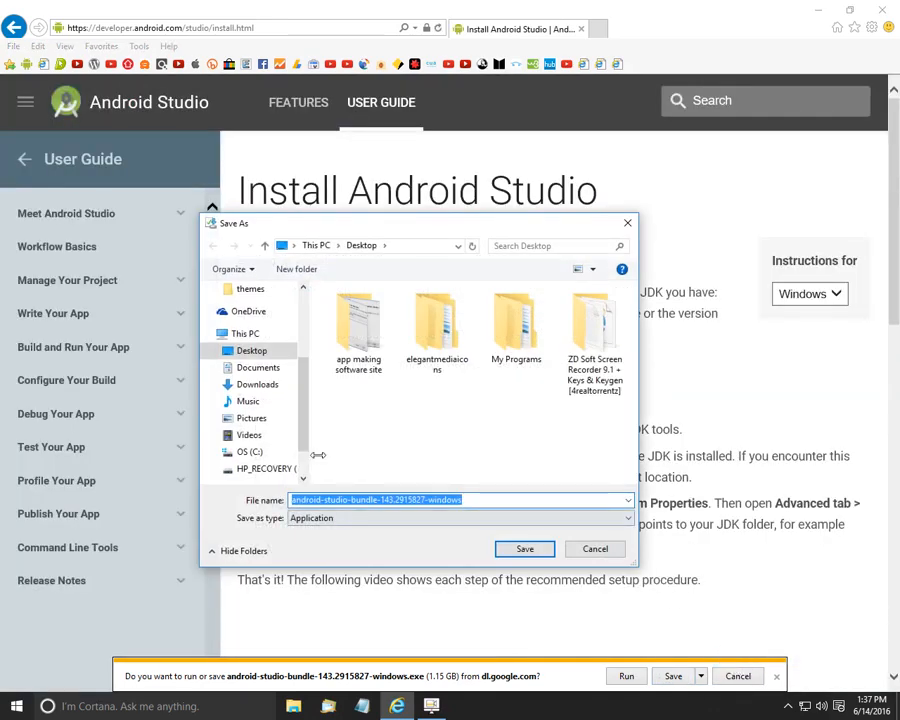
pyautogui.click(252, 351)
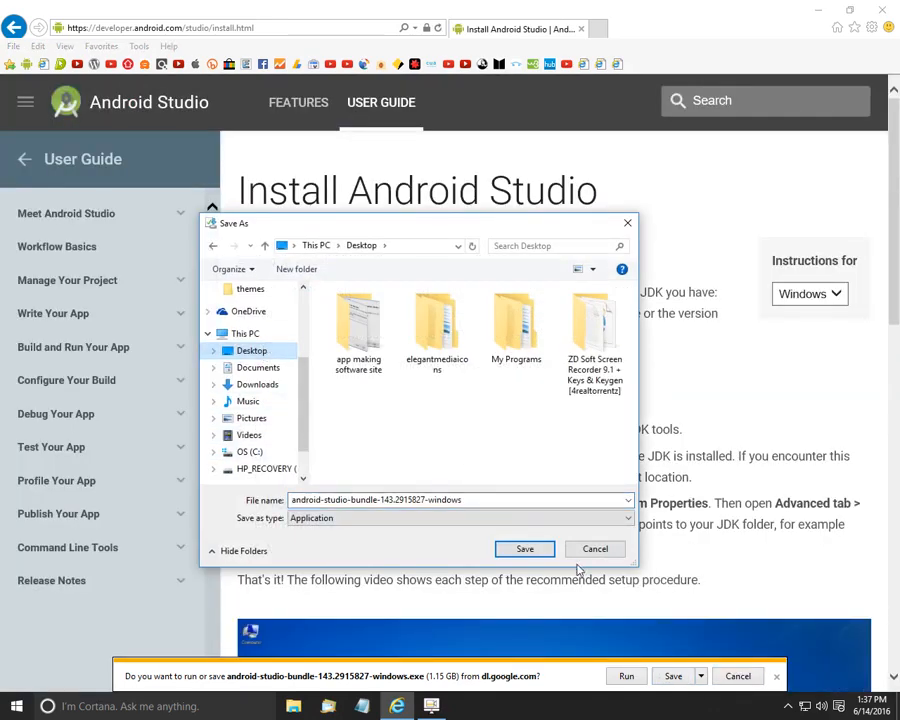
pyautogui.click(525, 548)
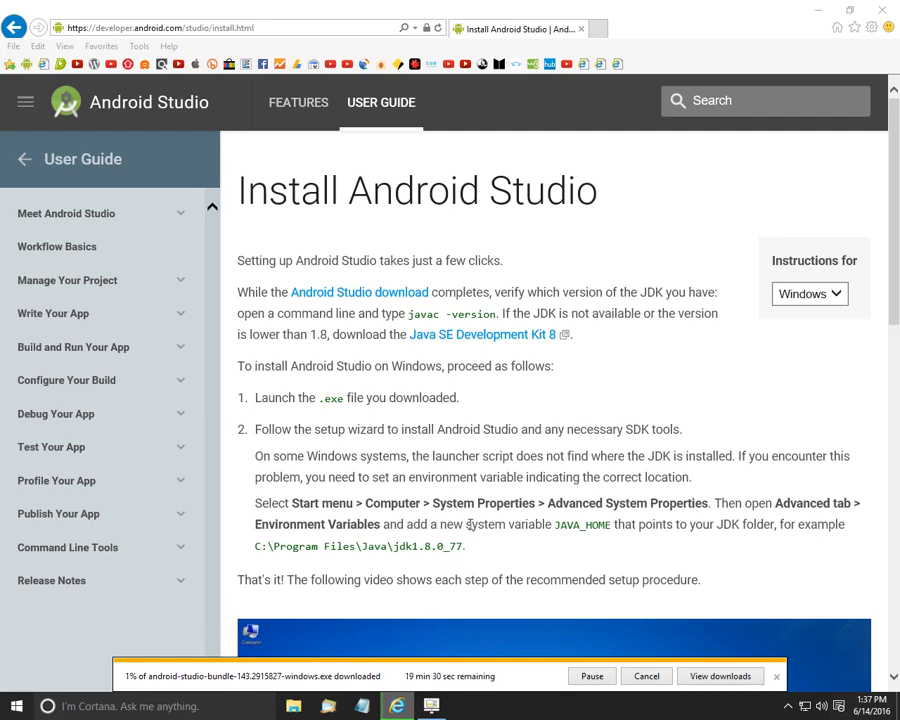
# From the Java SE Development Kit 8 page, accept the 8u91 license and run the Windows x64 installer jdk-8u91-windows-x64.exe.
pyautogui.click(457, 339)
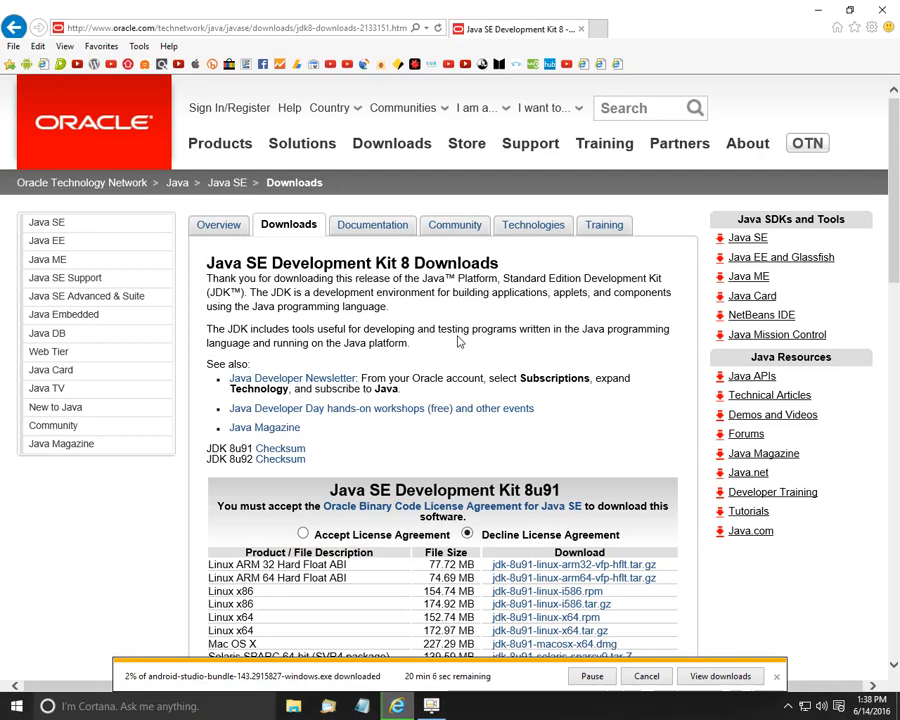
pyautogui.scroll(-1, 457, 342)
pyautogui.scroll(-1, 457, 342)
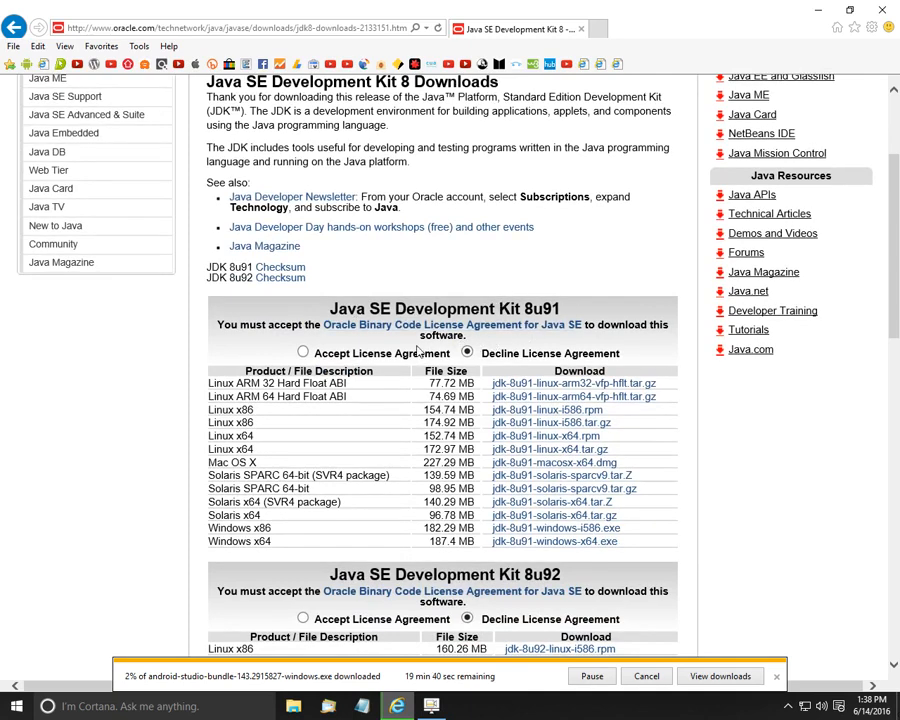
pyautogui.click(302, 353)
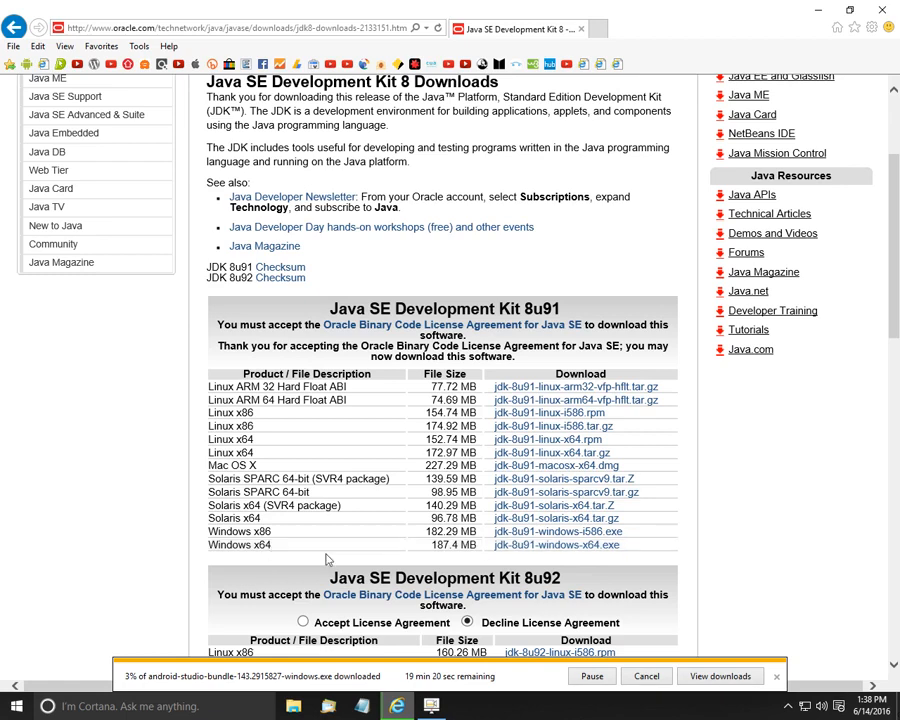
pyautogui.click(515, 548)
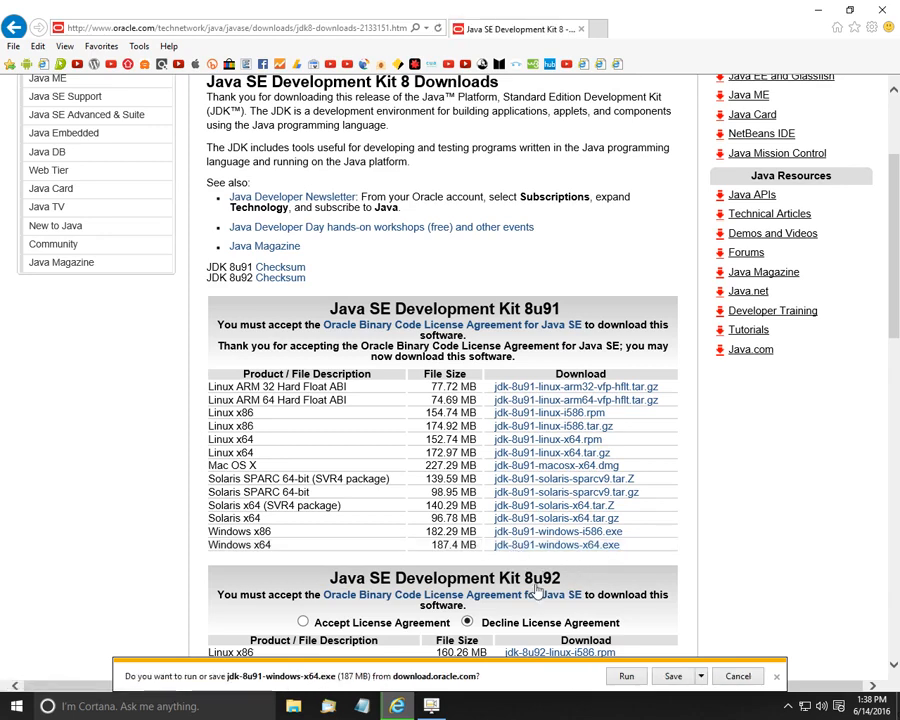
pyautogui.click(627, 677)
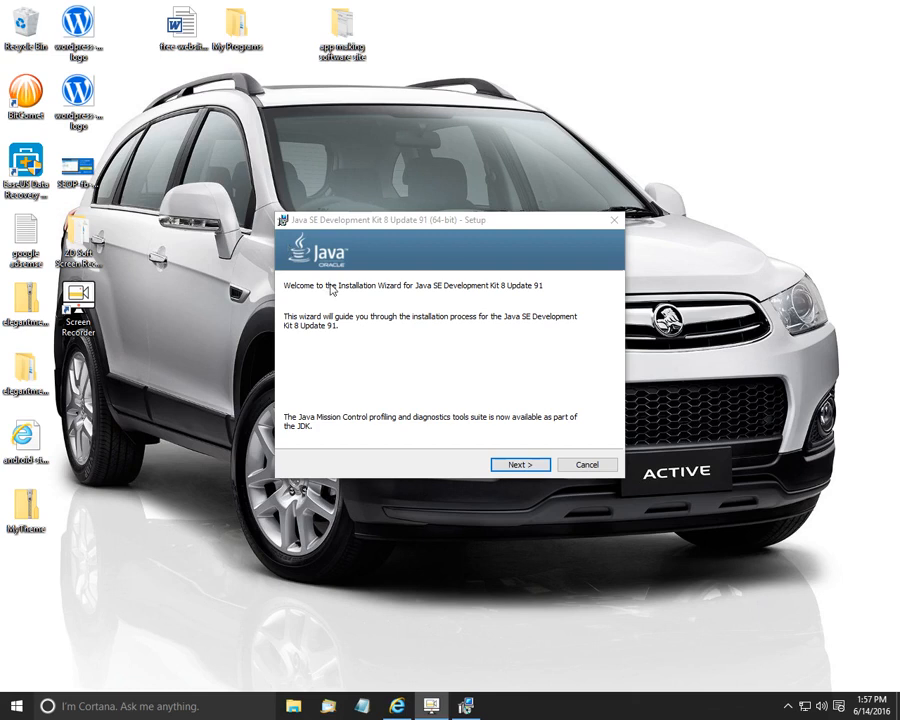
# Set the JDK destination to a new folder named android-jdk inside C:\Program Files\Java\jdk1.8.0_91 and start the installation.
pyautogui.click(520, 465)
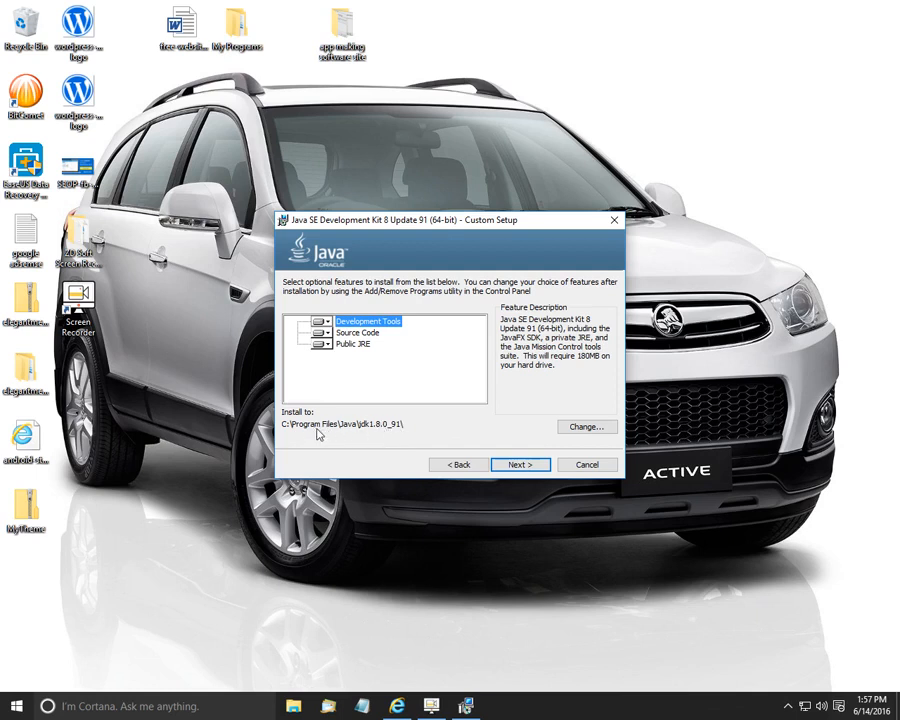
pyautogui.click(598, 434)
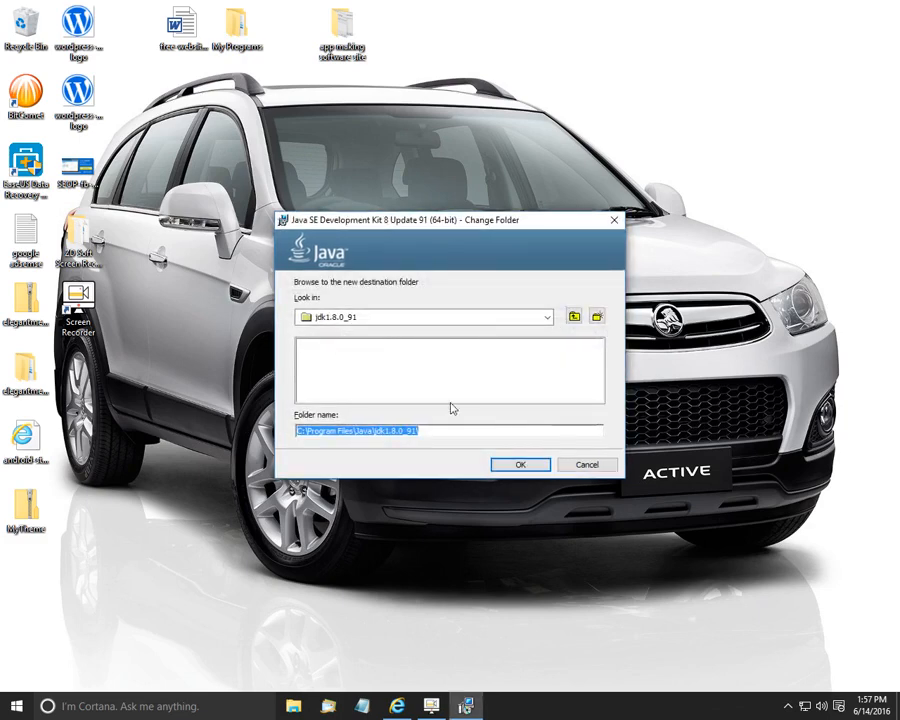
pyautogui.click(597, 317)
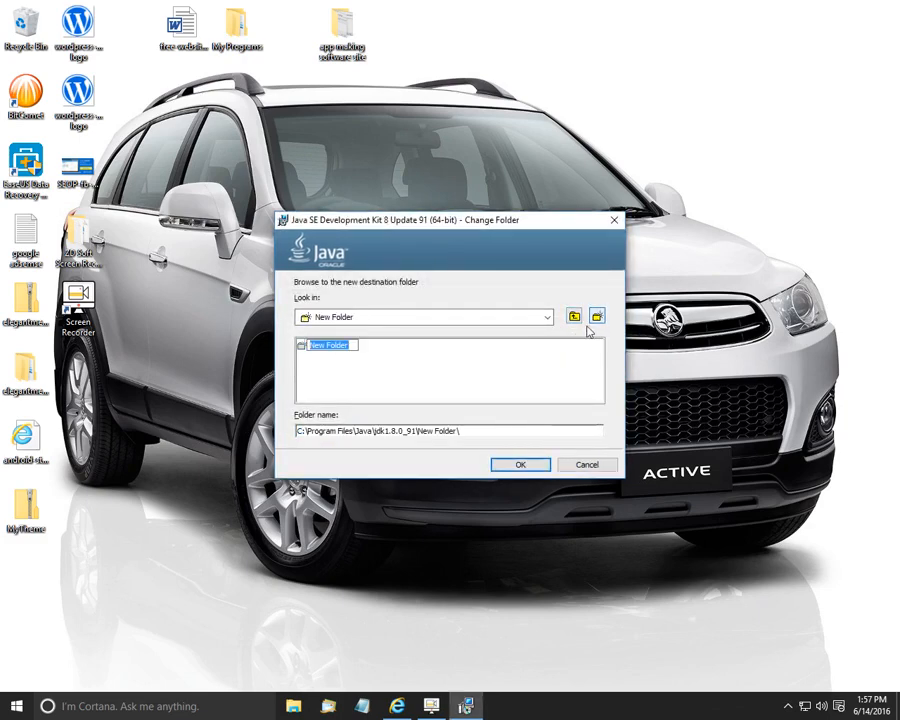
pyautogui.press('BackSpace')
pyautogui.write('android-jdk')
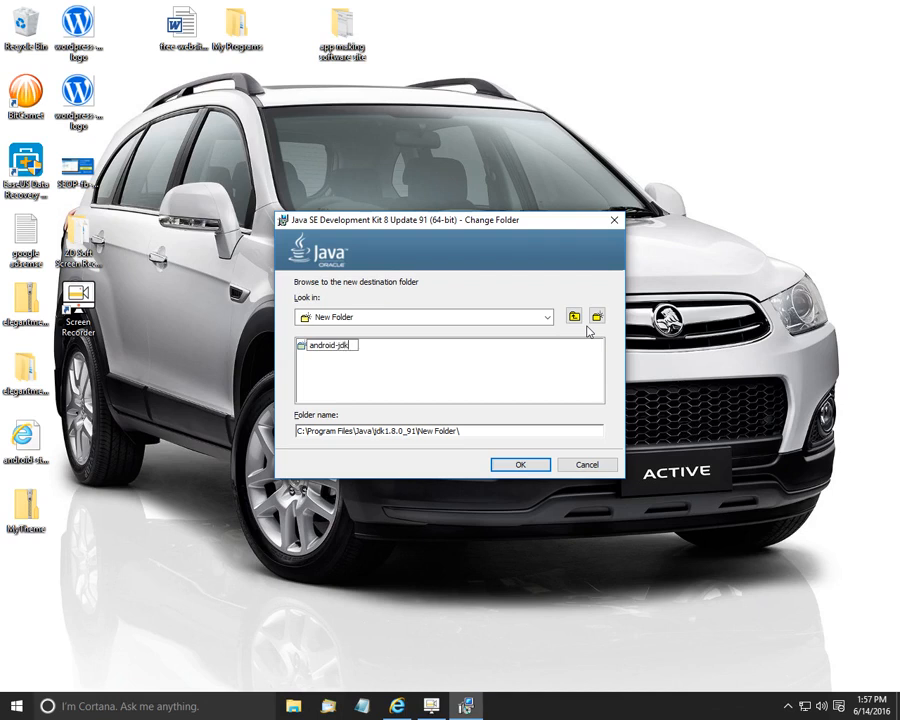
pyautogui.click(533, 467)
pyautogui.click(521, 465)
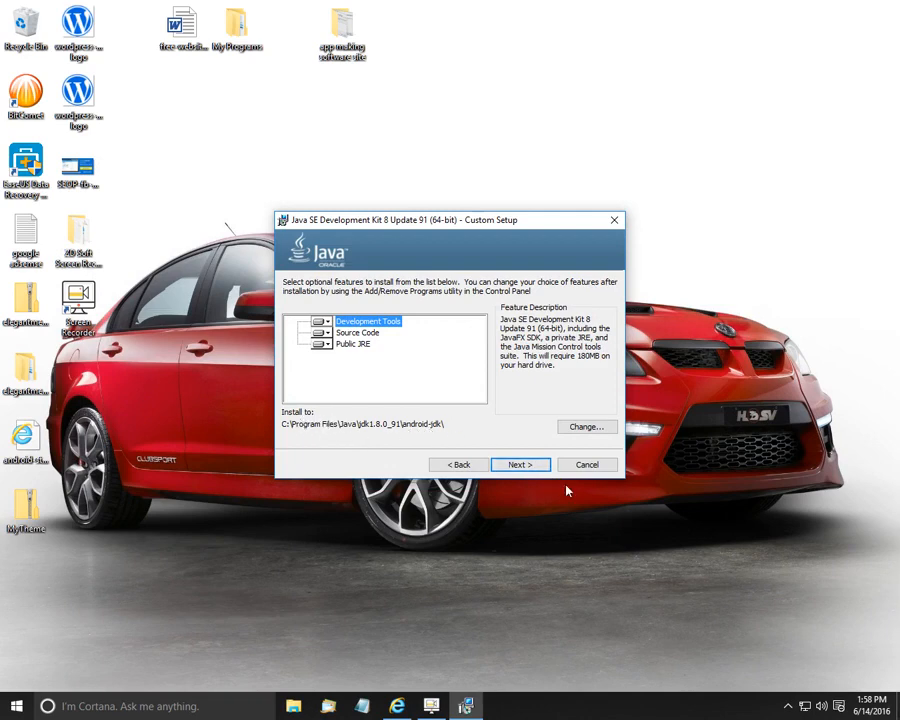
pyautogui.click(520, 465)
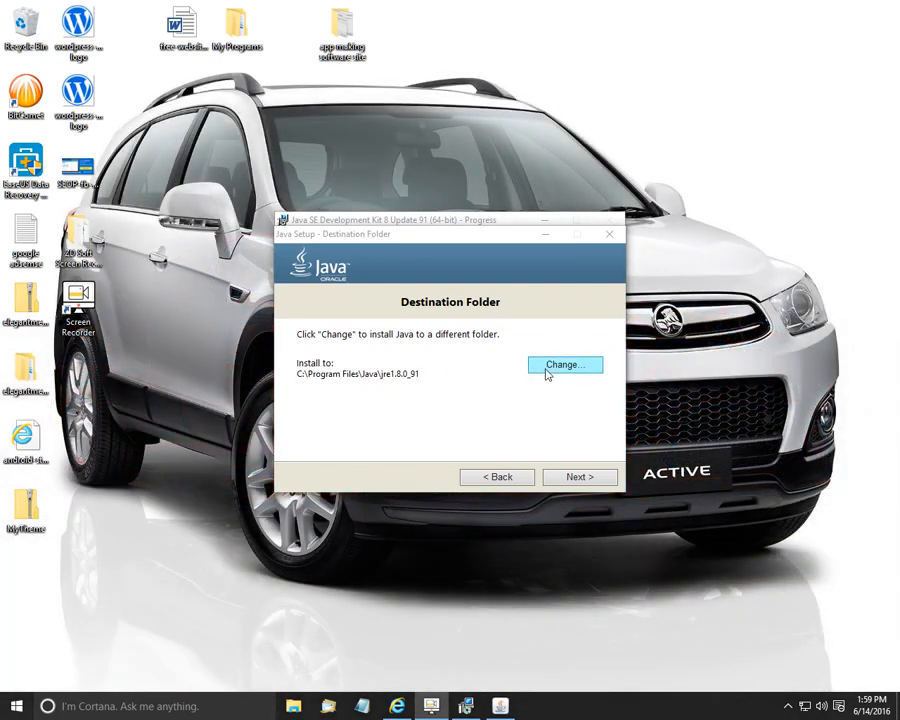
# Install the Java runtime into a new android-jdk folder under C:\Program Files (x86) and close the completed JDK setup.
pyautogui.click(547, 372)
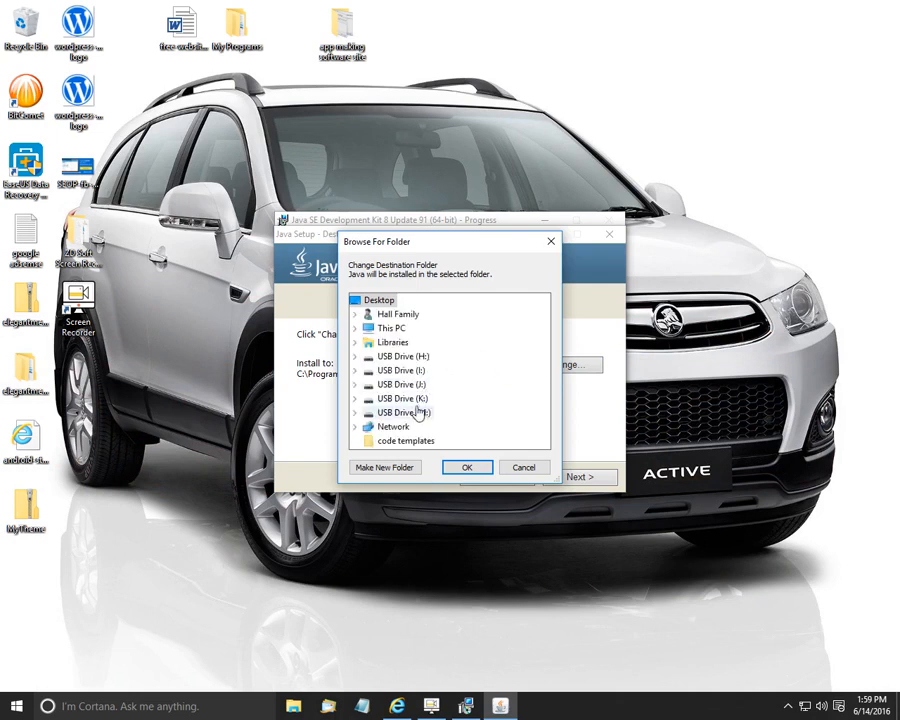
pyautogui.click(403, 327)
pyautogui.click(405, 398)
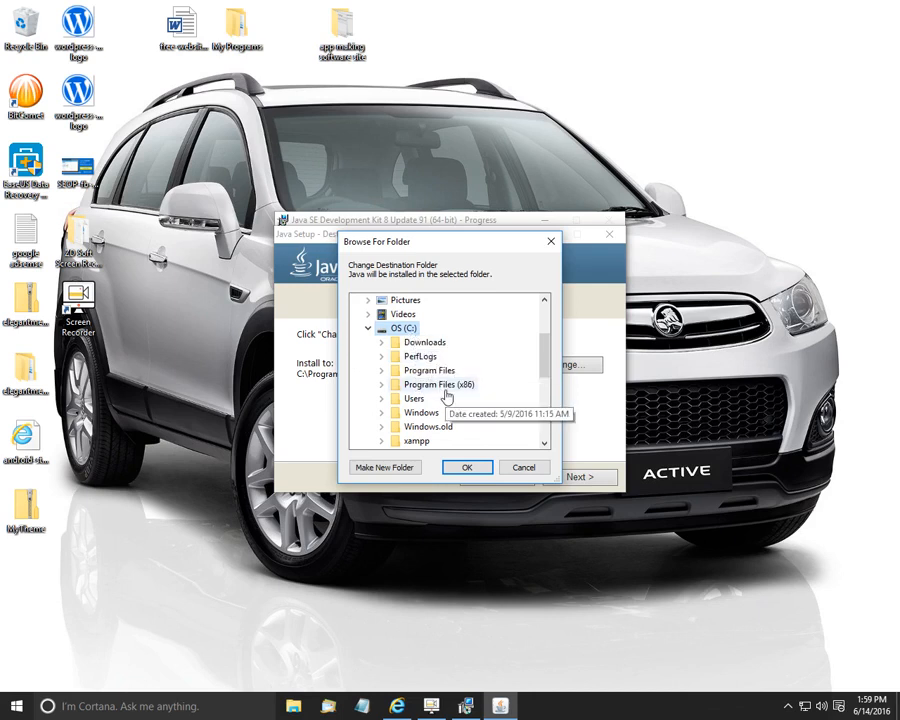
pyautogui.doubleClick(442, 386)
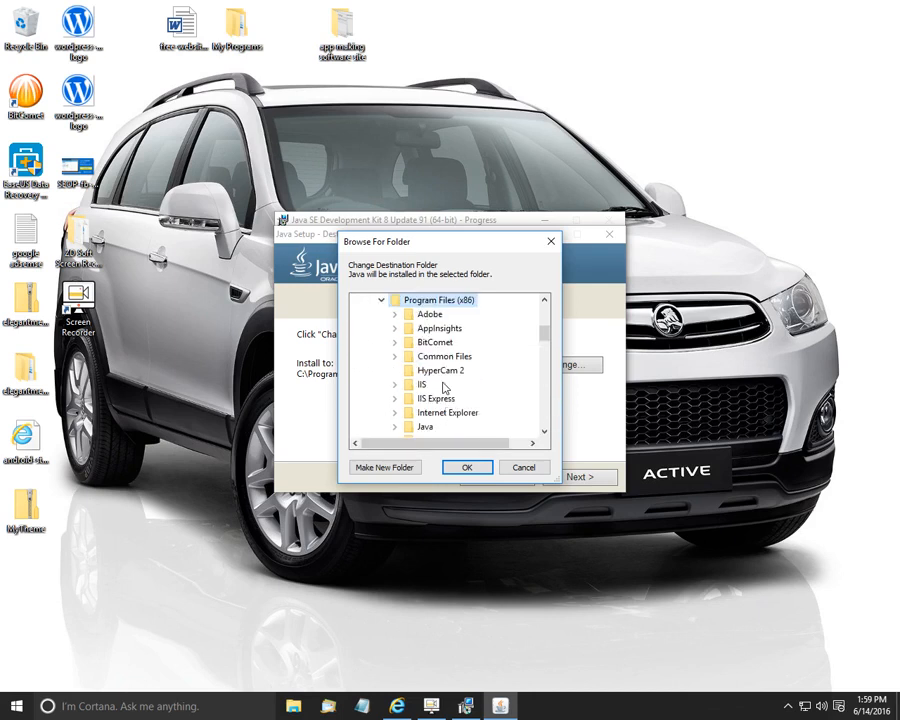
pyautogui.click(384, 468)
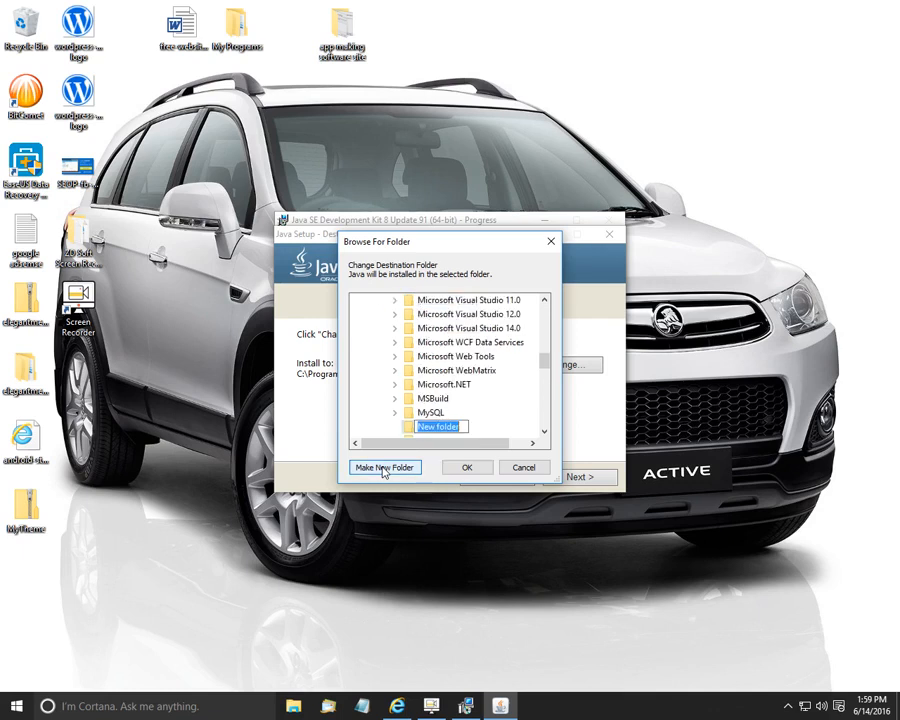
pyautogui.press('BackSpace')
pyautogui.write('android-jdk')
pyautogui.click(478, 474)
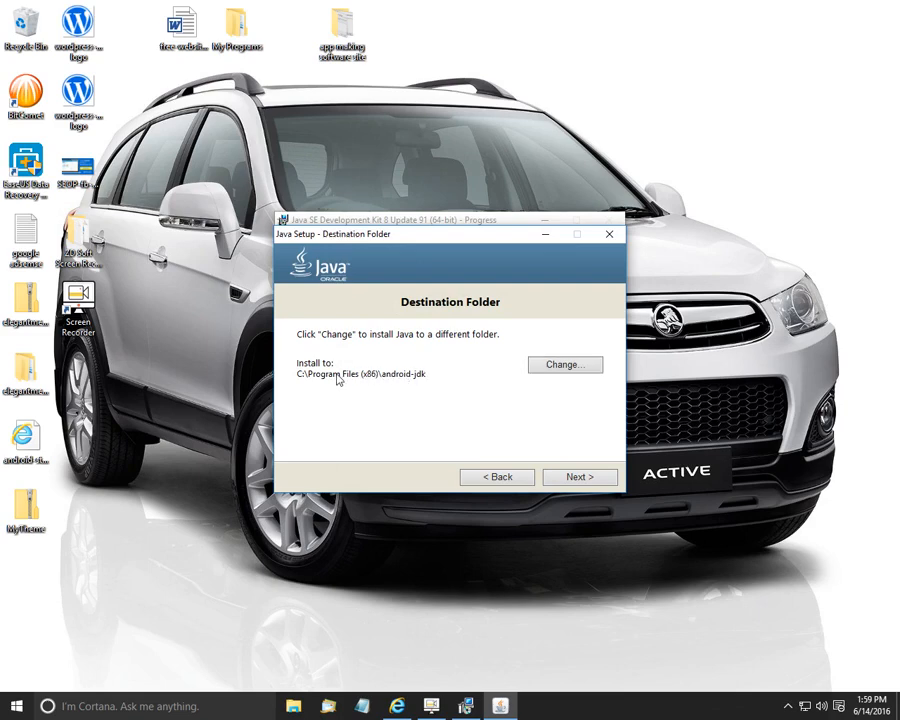
pyautogui.click(574, 478)
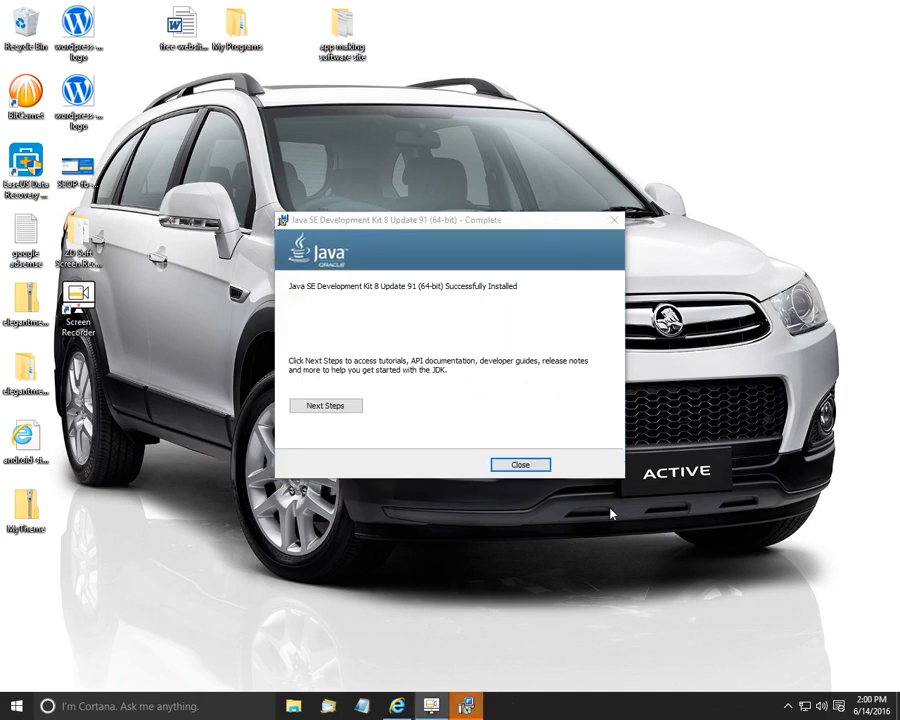
pyautogui.click(512, 465)
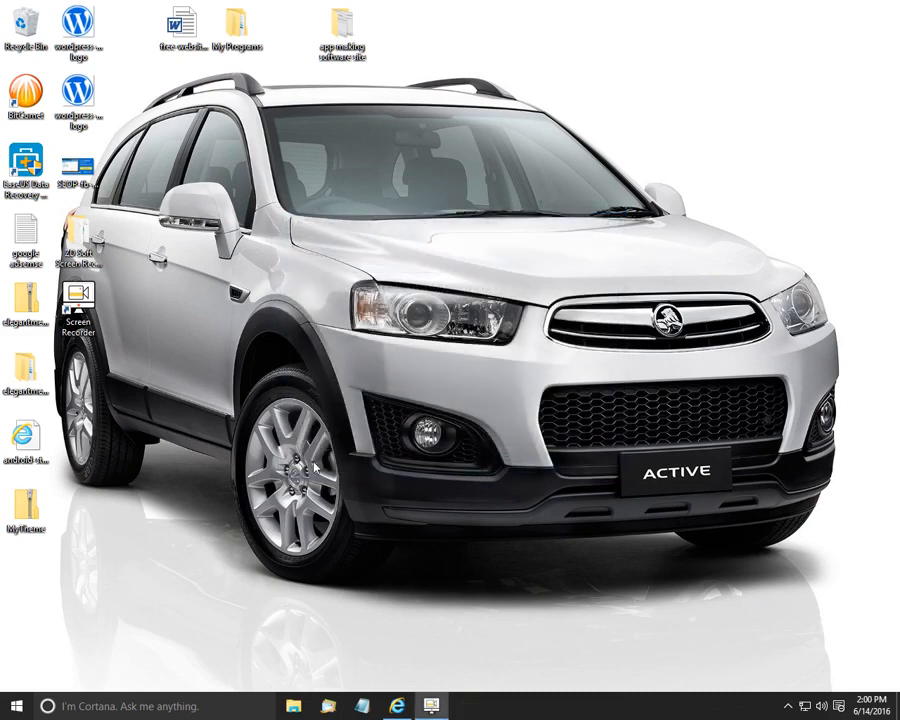
# Open the Windows environment variables from the advanced system settings and delete the user variable java_android.
pyautogui.rightClick(19, 711)
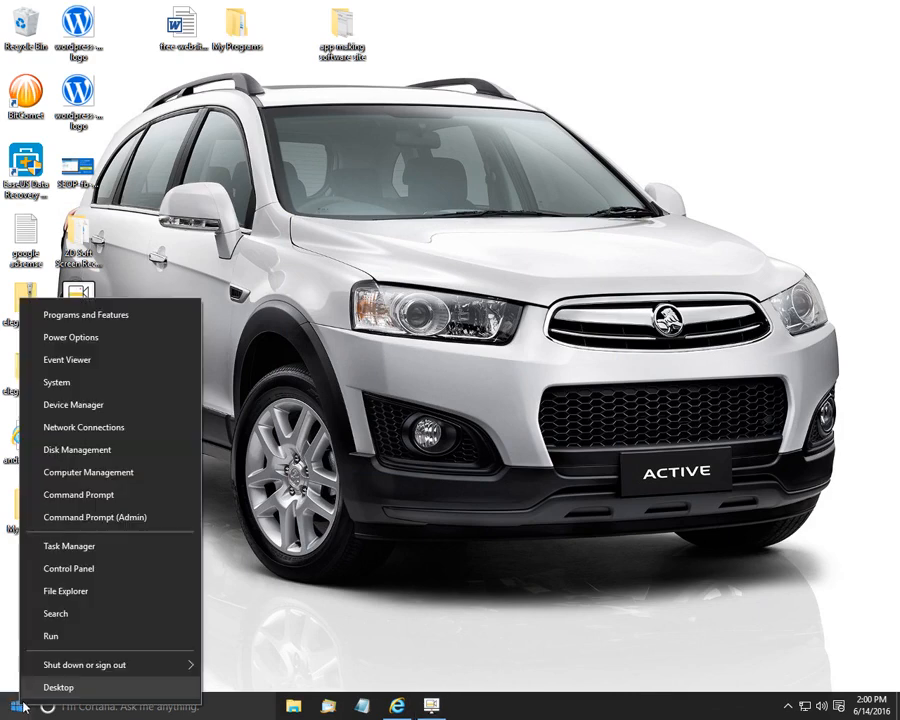
pyautogui.click(56, 384)
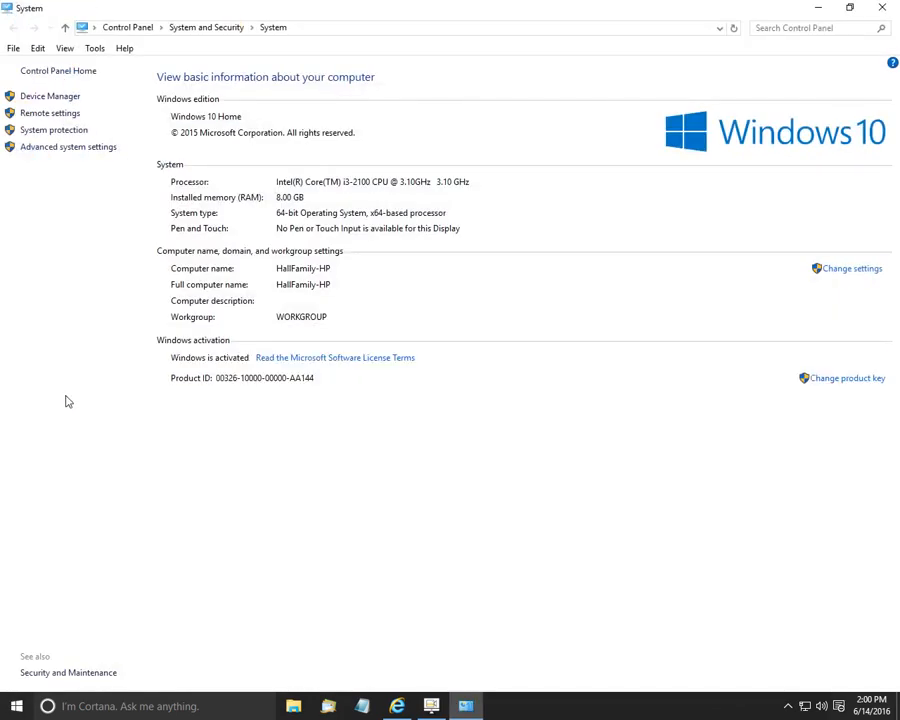
pyautogui.click(68, 151)
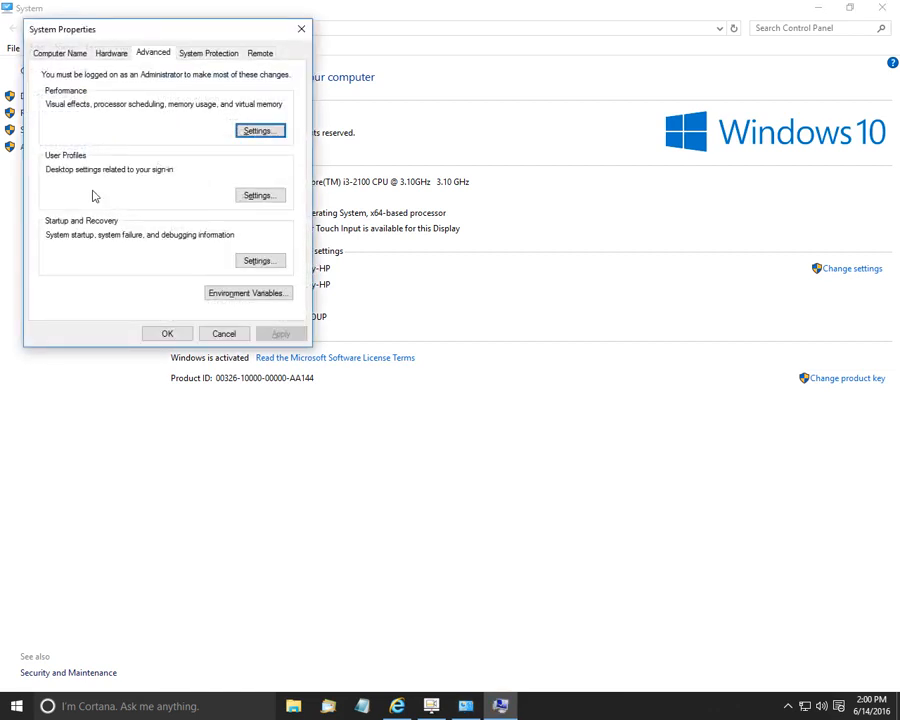
pyautogui.moveTo(138, 31); pyautogui.dragTo(305, 96)
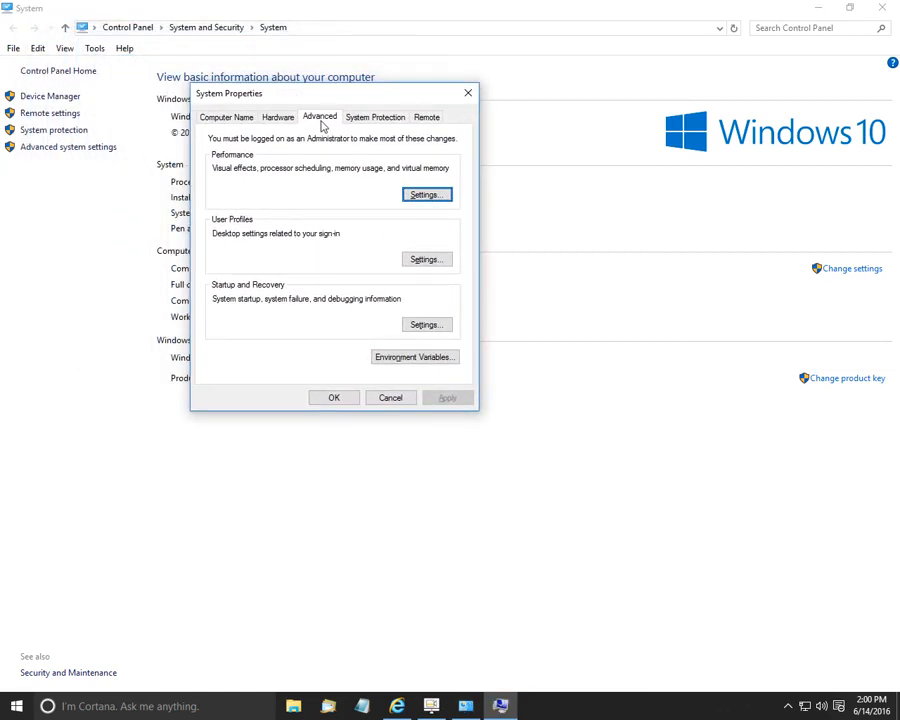
pyautogui.click(413, 360)
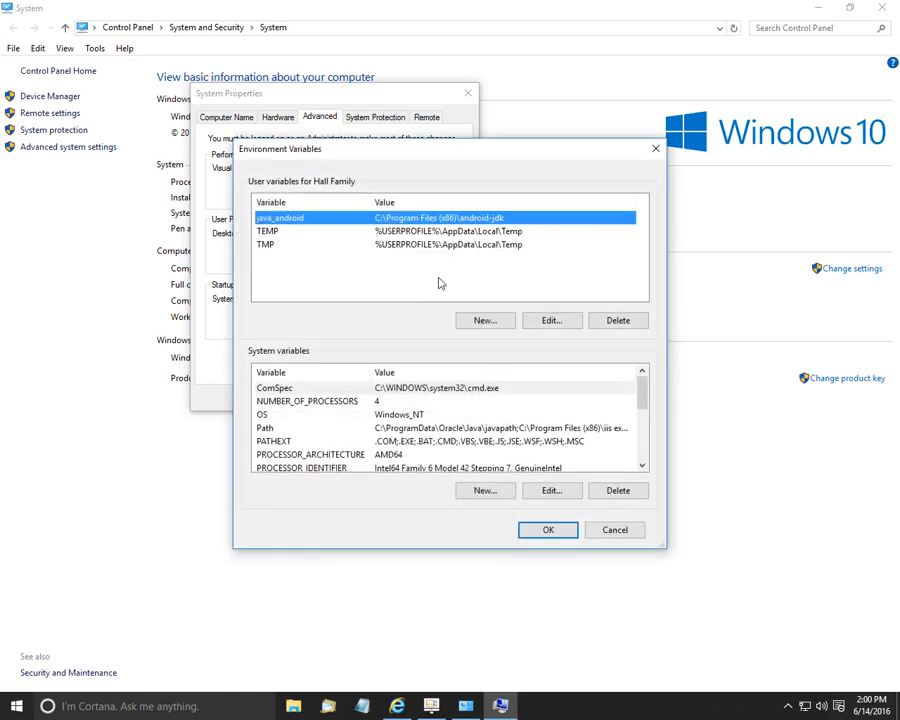
pyautogui.click(602, 321)
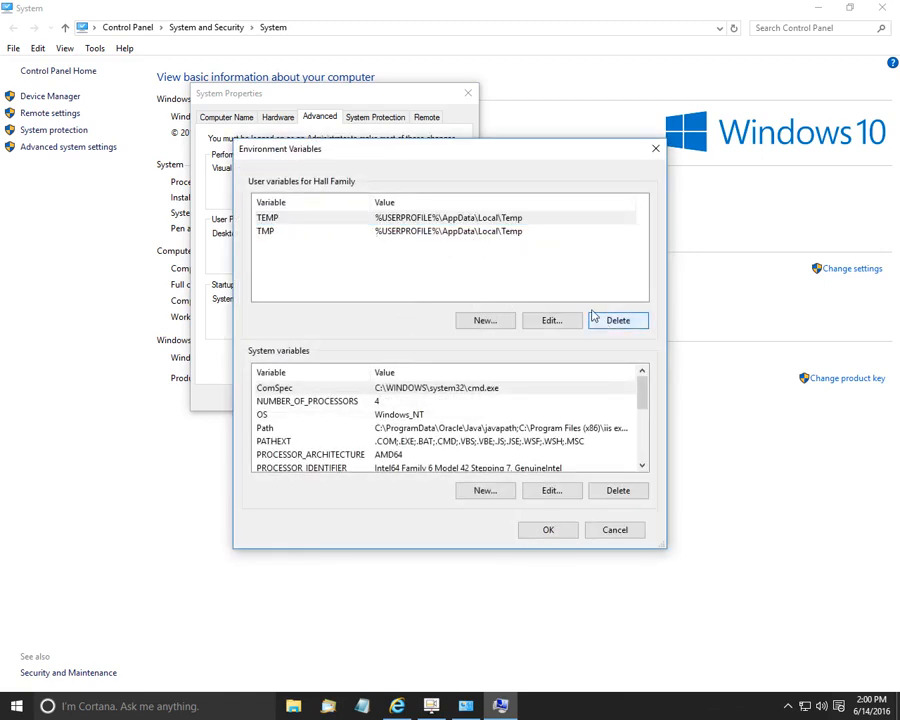
# Start a new user variable and name it java-android.
pyautogui.click(492, 320)
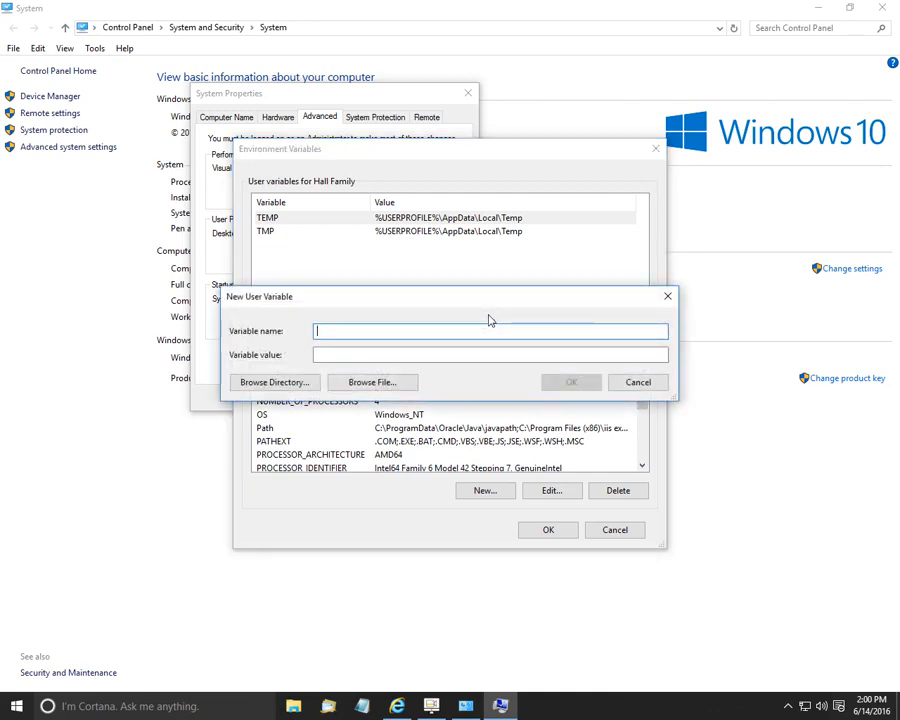
pyautogui.write('java-android')
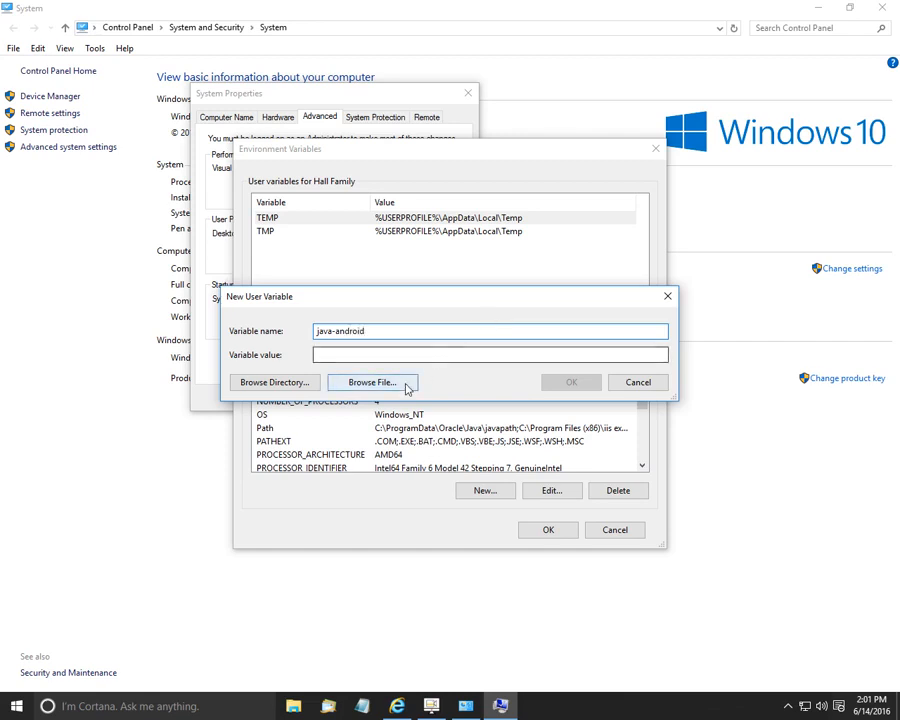
# Switch to File Explorer and browse to the Program Files (x86) folder on the C: drive.
pyautogui.click(294, 708)
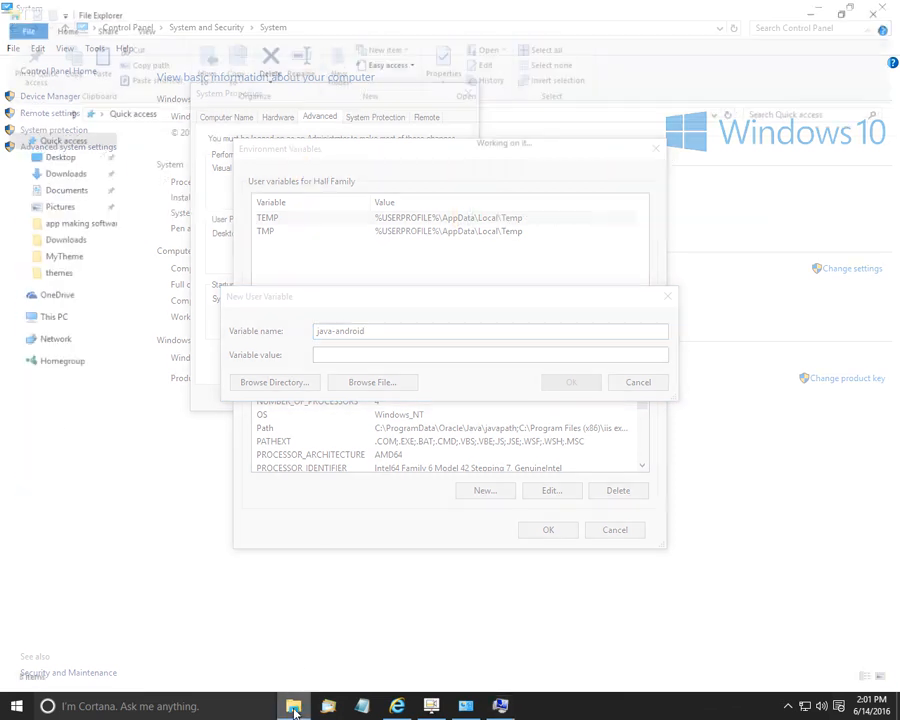
pyautogui.click(63, 318)
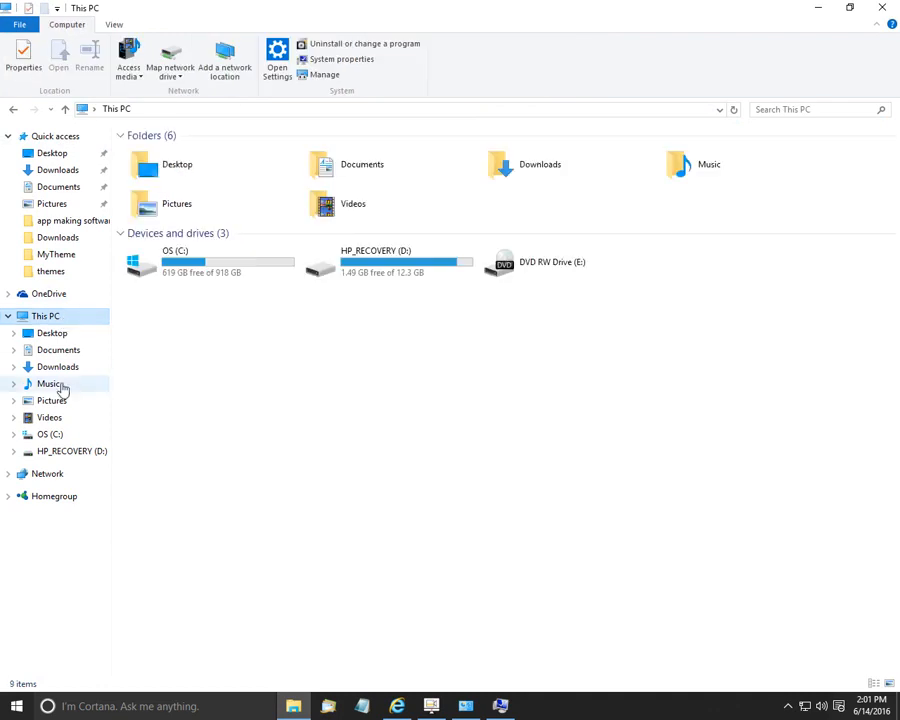
pyautogui.click(62, 436)
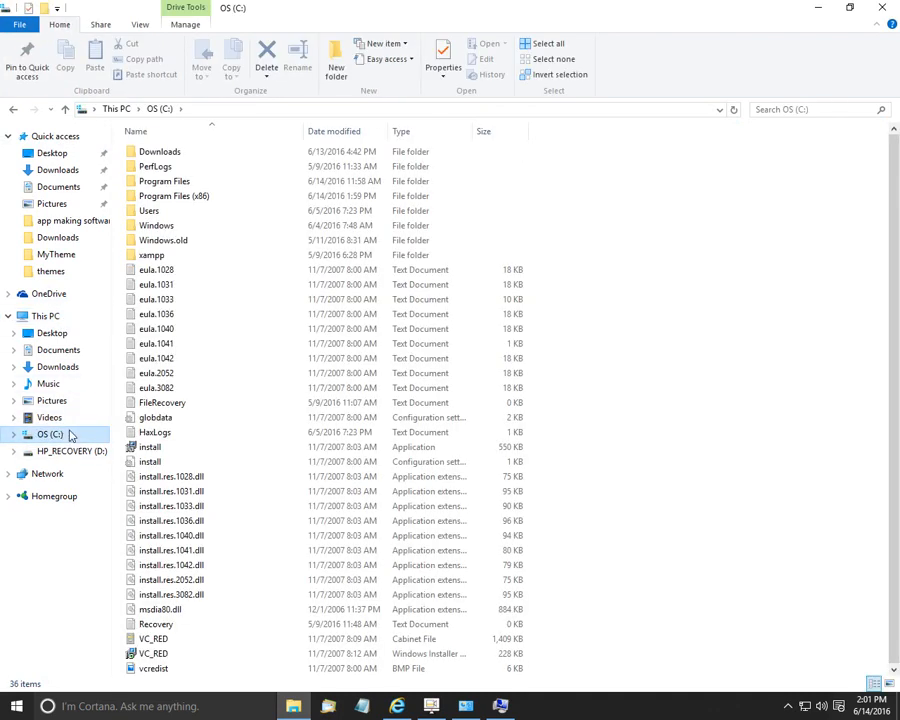
pyautogui.doubleClick(197, 200)
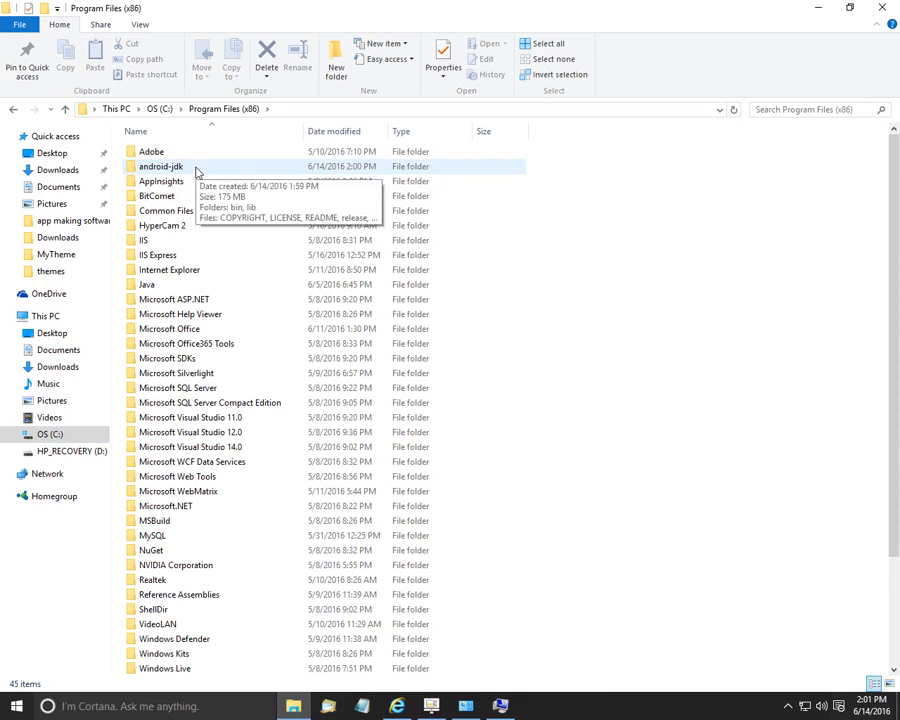
# Open the android-jdk folder and copy its full path, C:\Program Files (x86)\android-jdk.
pyautogui.click(196, 169)
pyautogui.click(196, 169)
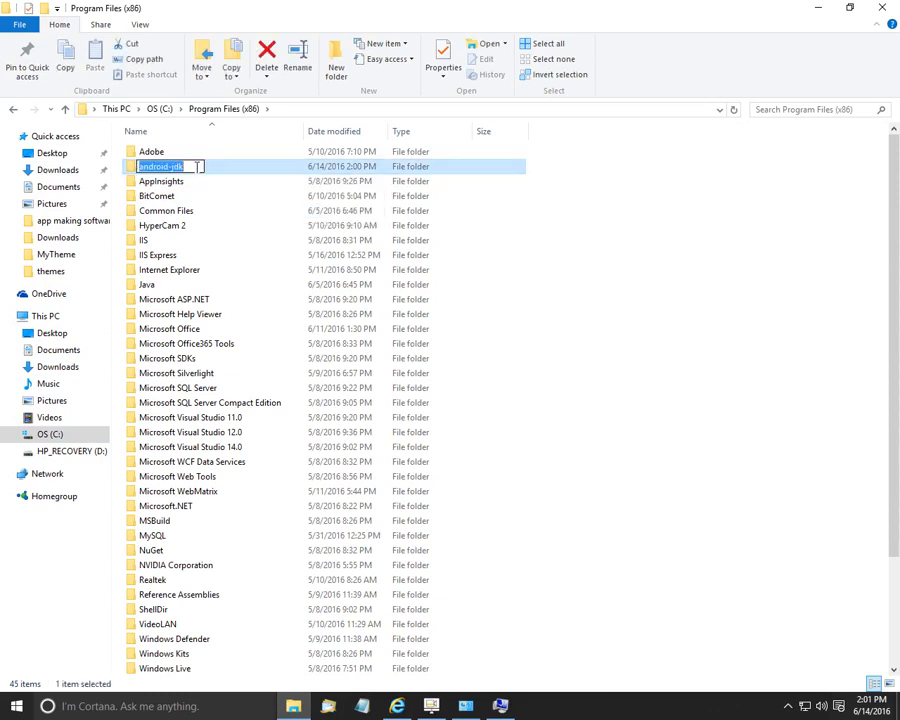
pyautogui.click(251, 169)
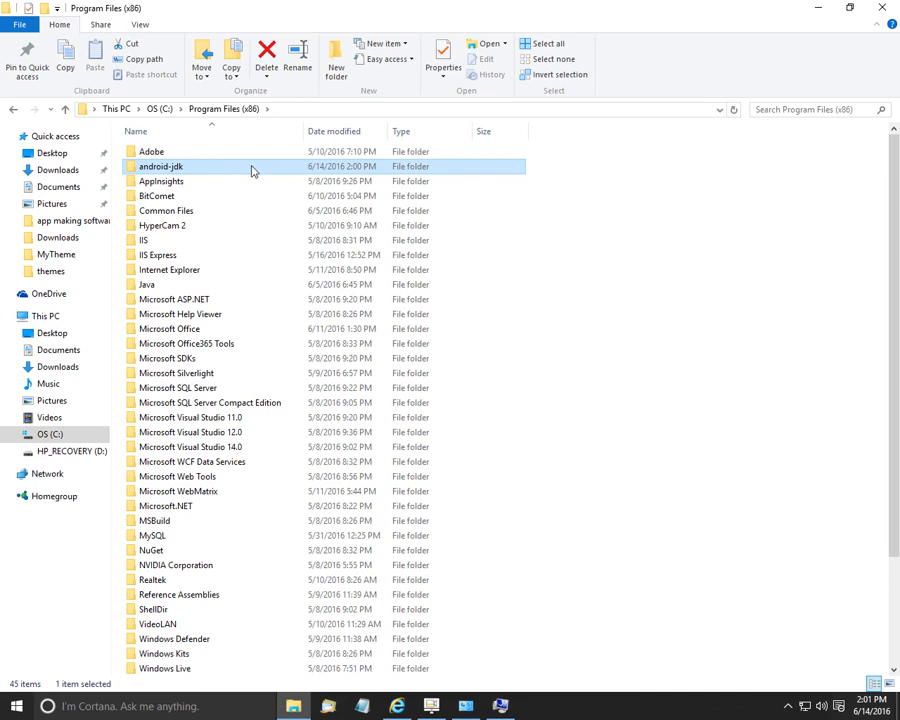
pyautogui.click(290, 112)
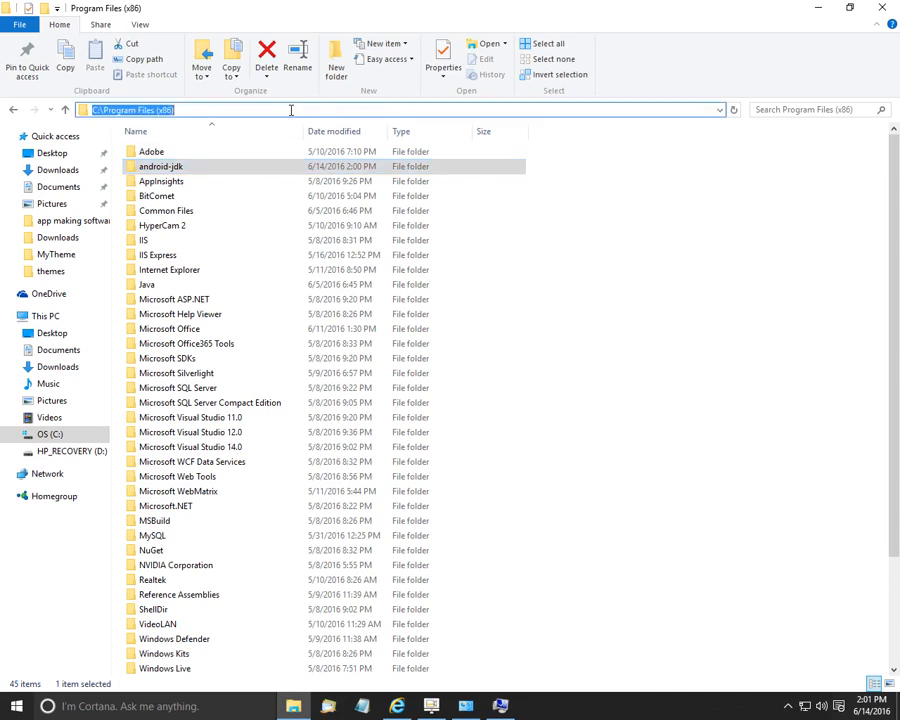
pyautogui.click(203, 170)
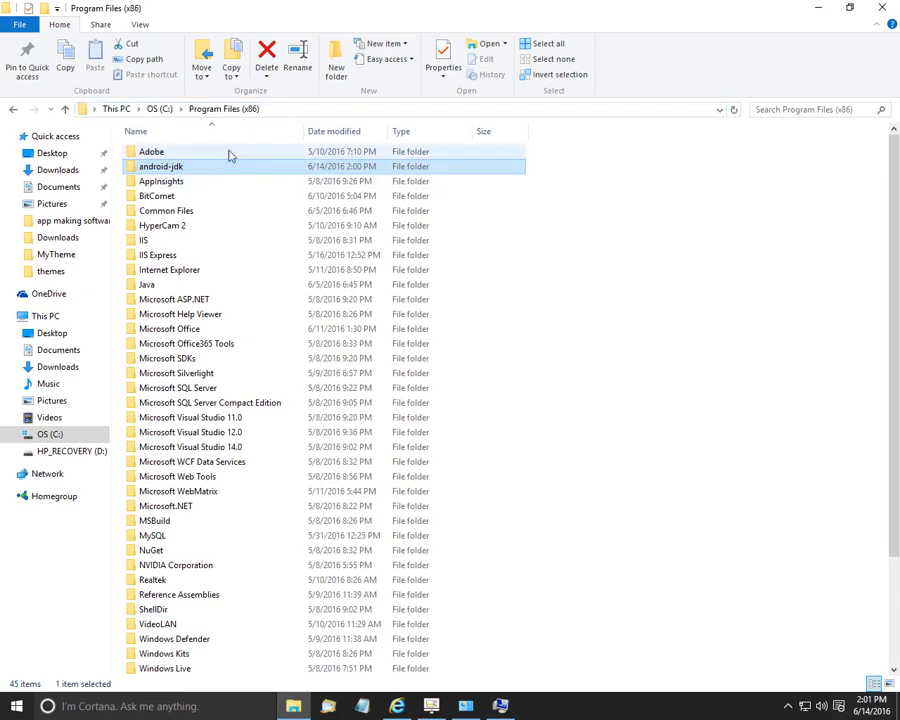
pyautogui.click(280, 110)
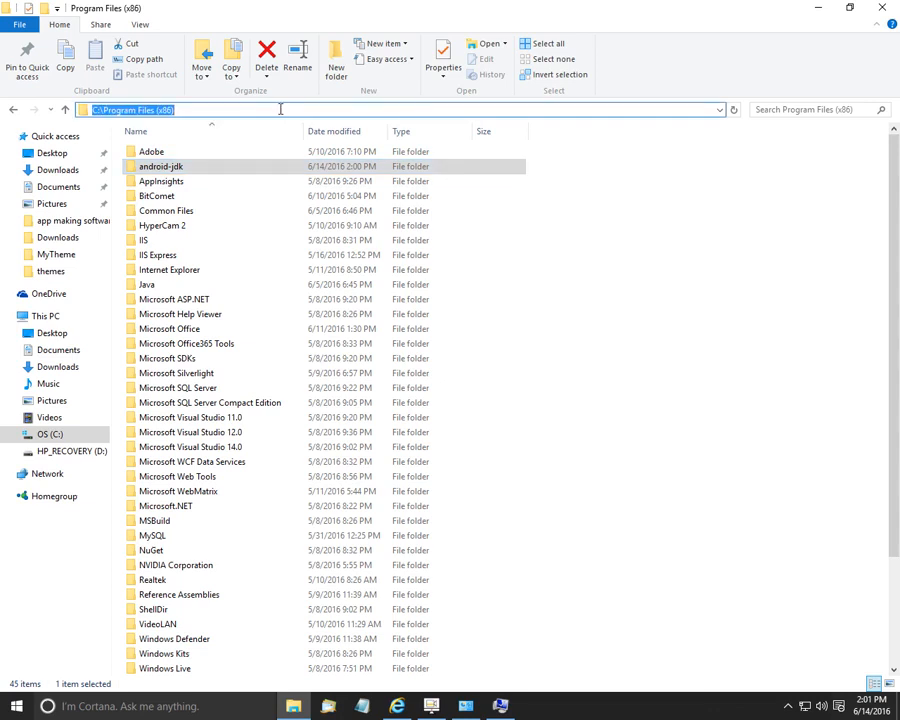
pyautogui.doubleClick(248, 166)
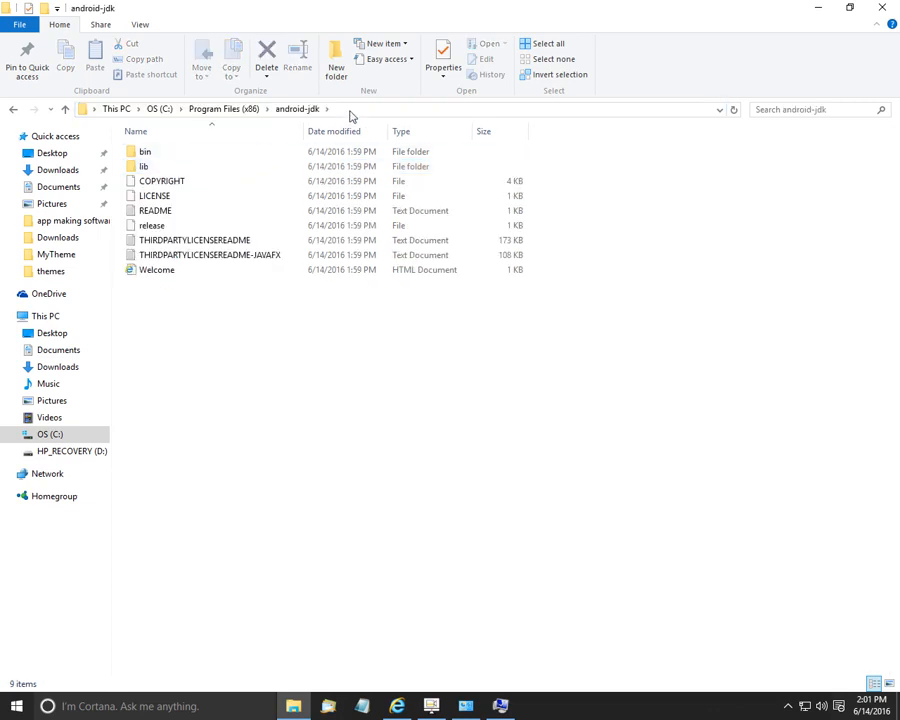
pyautogui.click(352, 109)
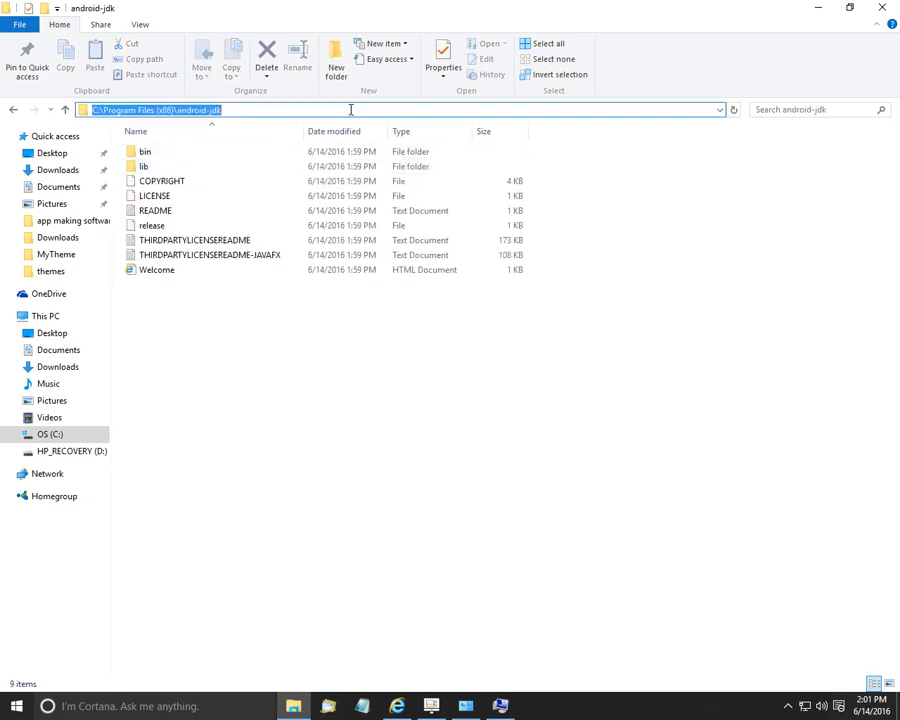
pyautogui.rightClick(201, 112)
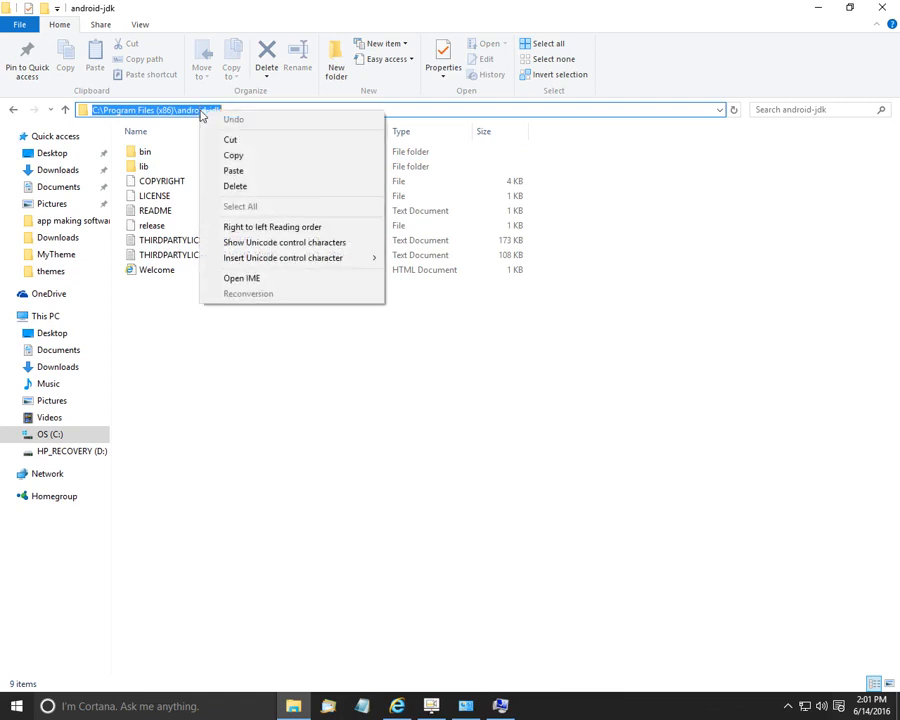
pyautogui.click(234, 157)
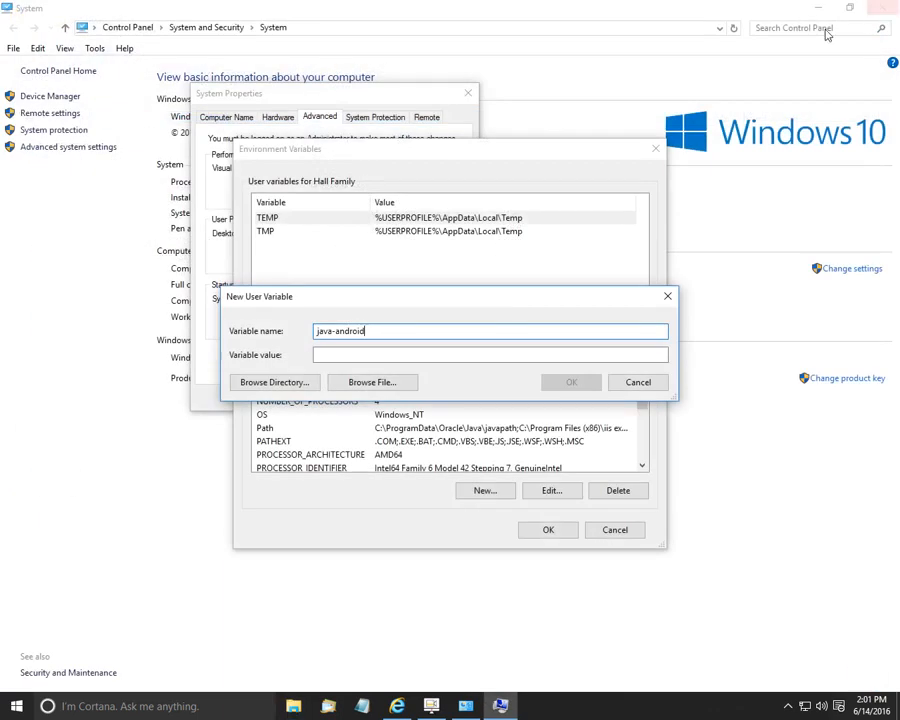
# Set the java-android variable's value to C:\Program Files (x86)\android-jdk, save it and close all the system settings windows.
pyautogui.click(448, 352)
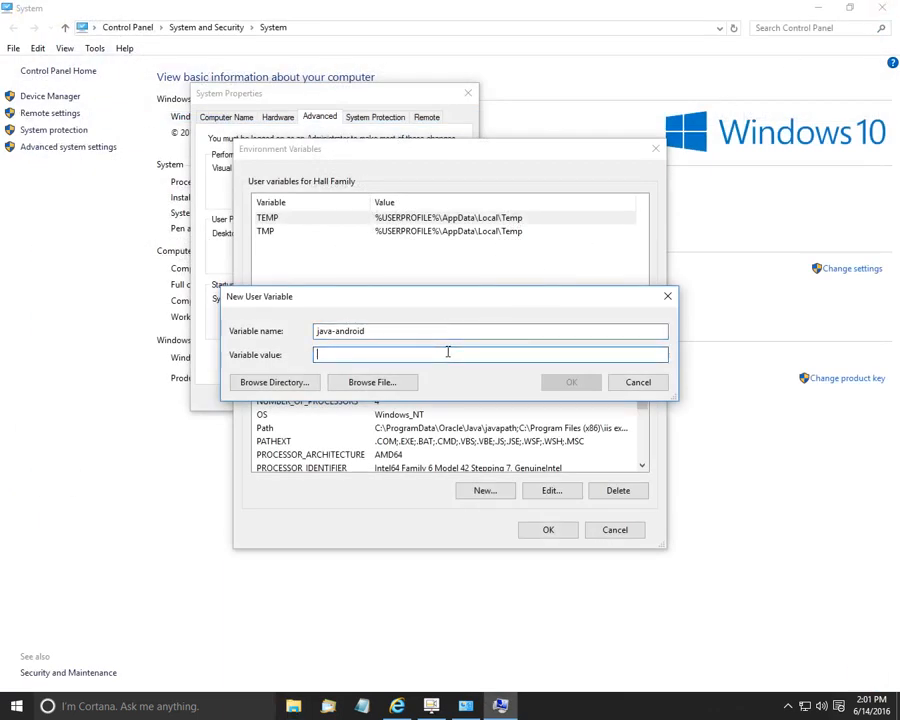
pyautogui.rightClick(448, 353)
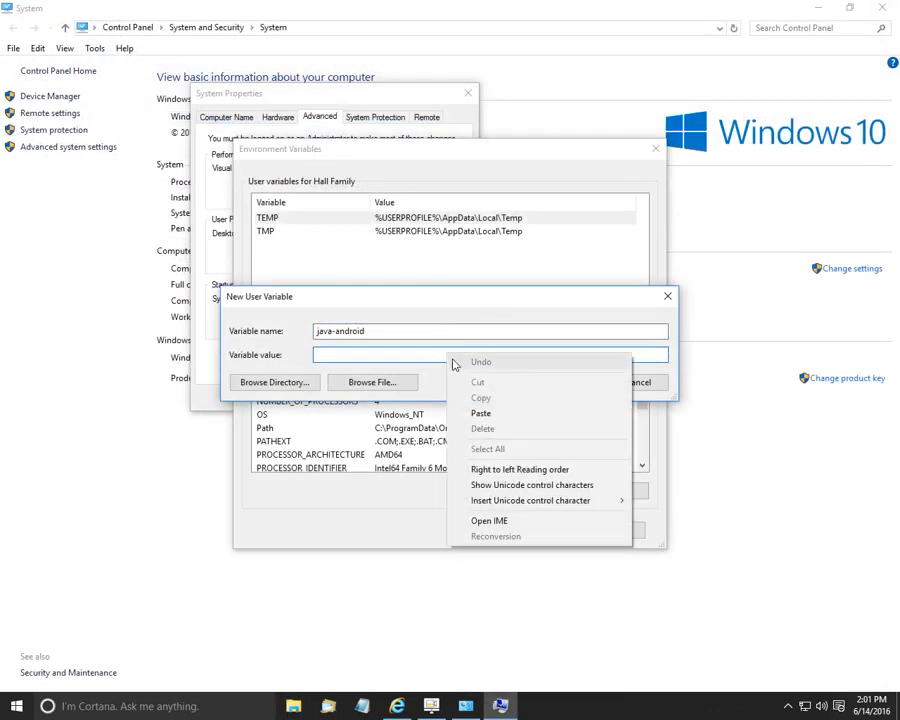
pyautogui.click(481, 414)
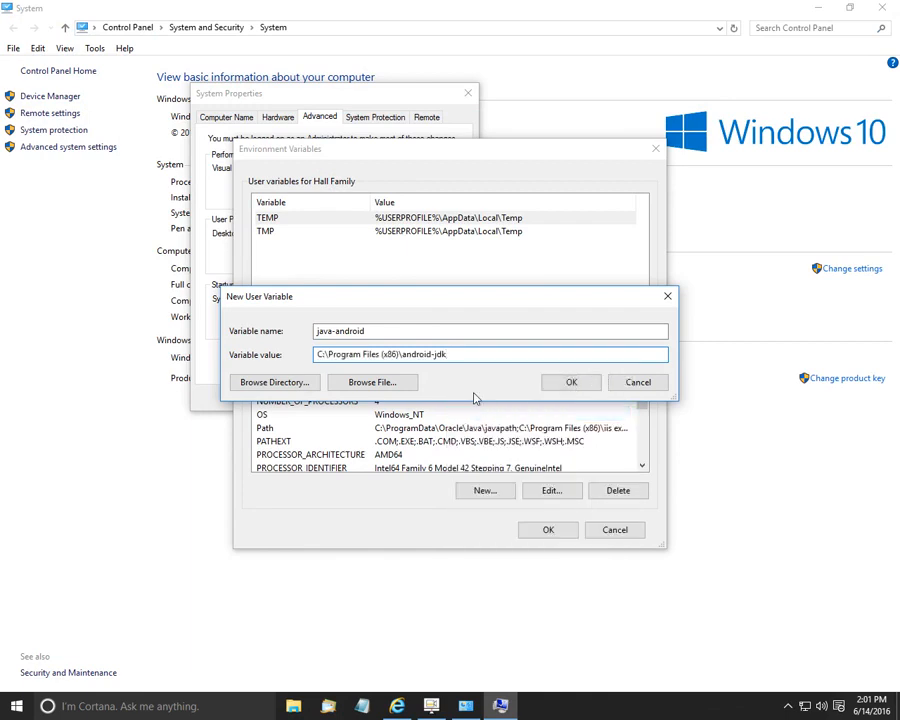
pyautogui.click(566, 384)
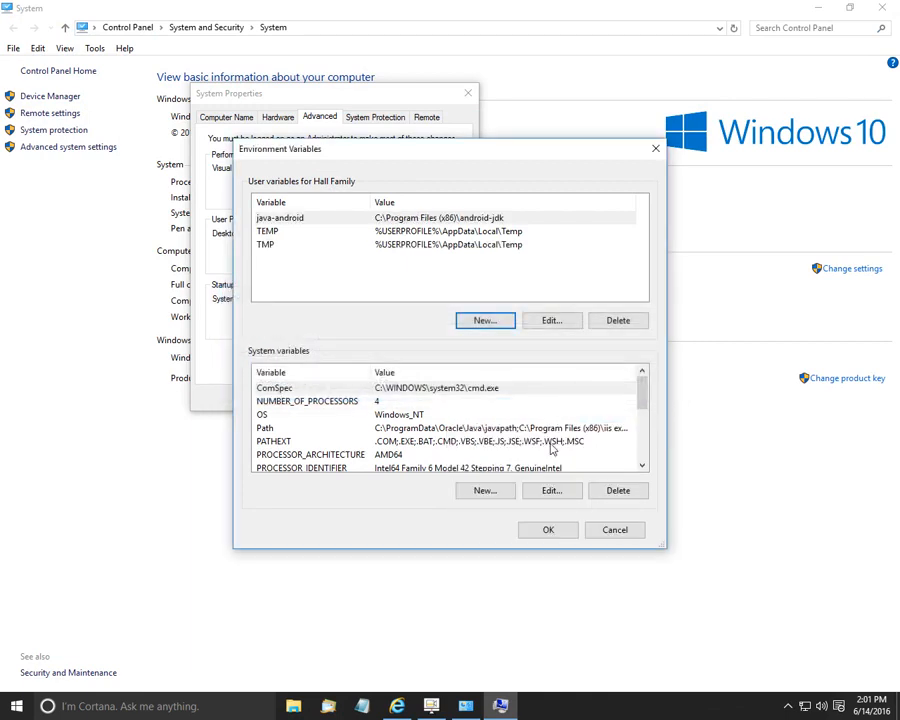
pyautogui.click(555, 533)
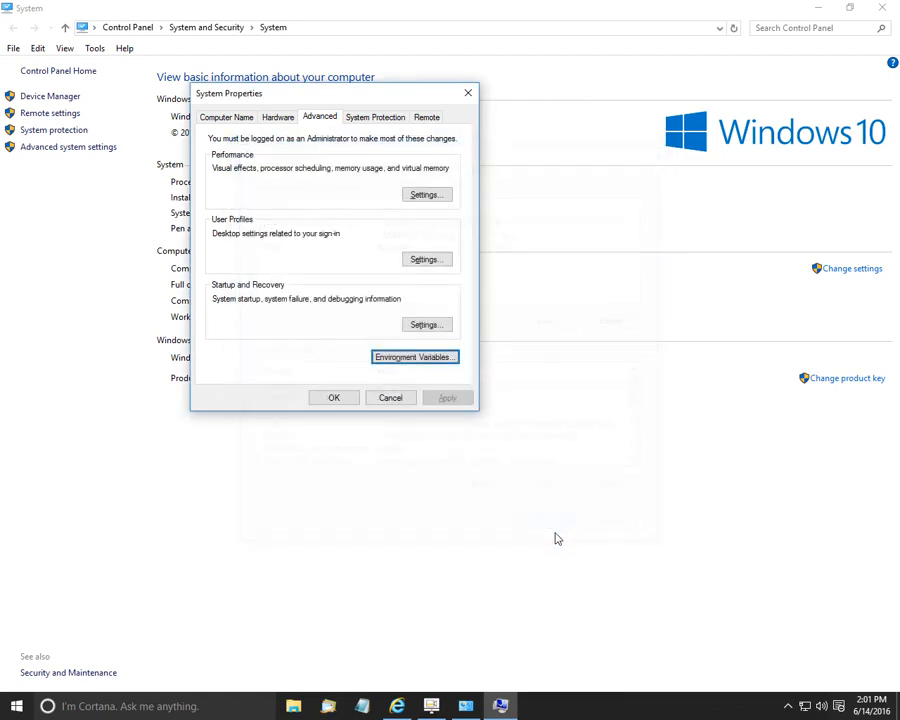
pyautogui.click(340, 403)
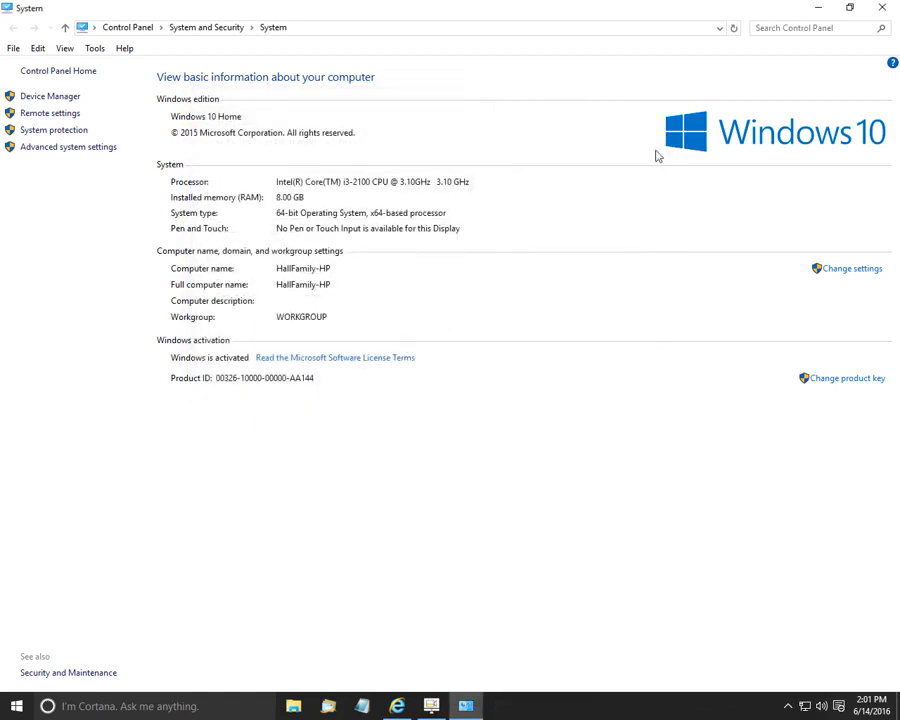
pyautogui.click(880, 9)
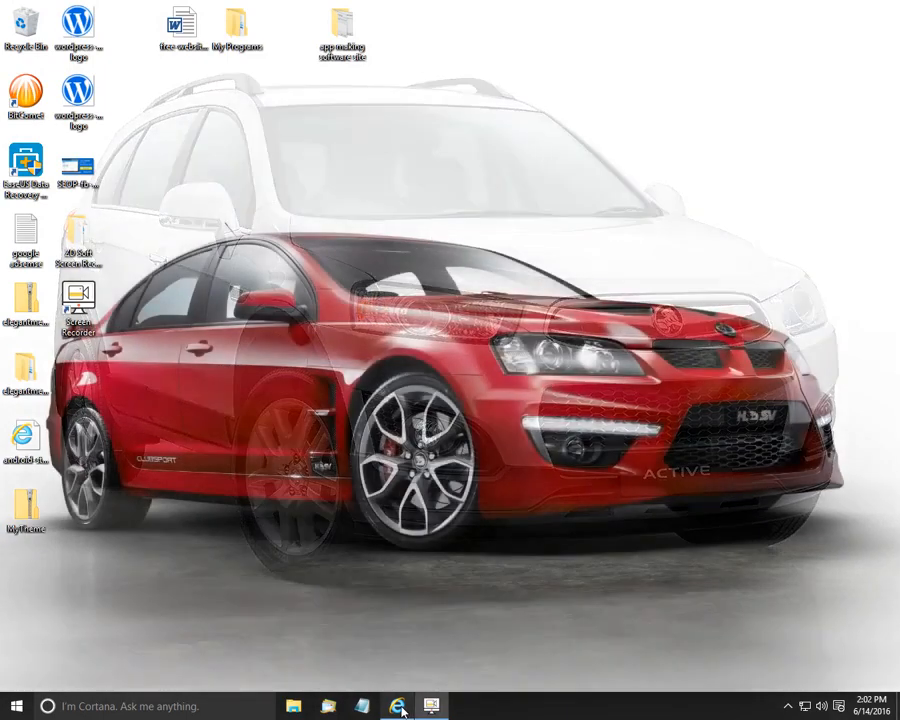
# Check the Android Studio download in the Internet Explorer downloads list, close the list and move the installer to an open desktop area.
pyautogui.click(399, 707)
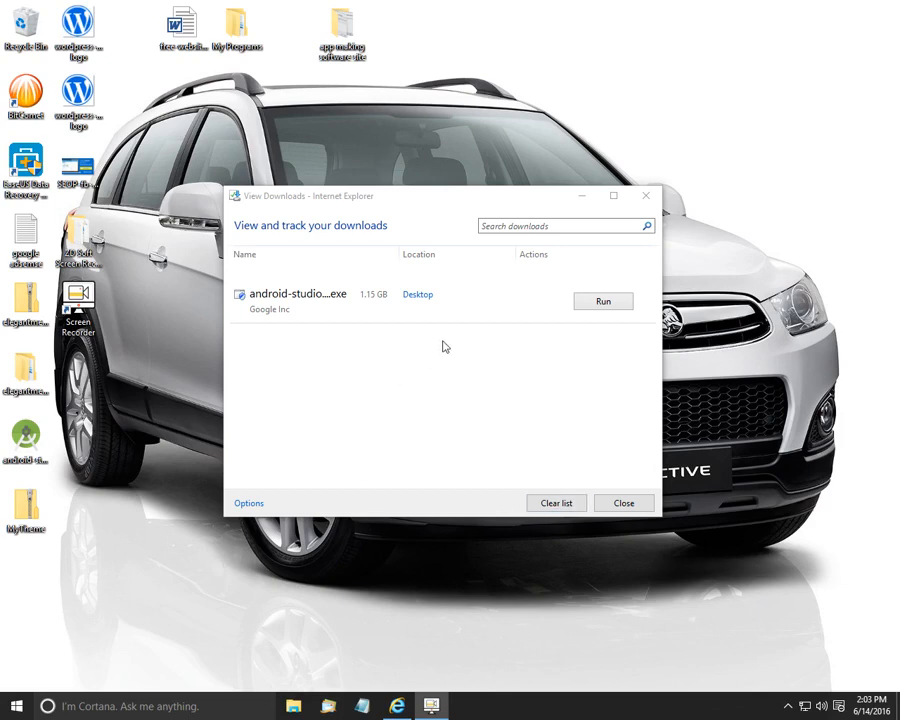
pyautogui.click(623, 503)
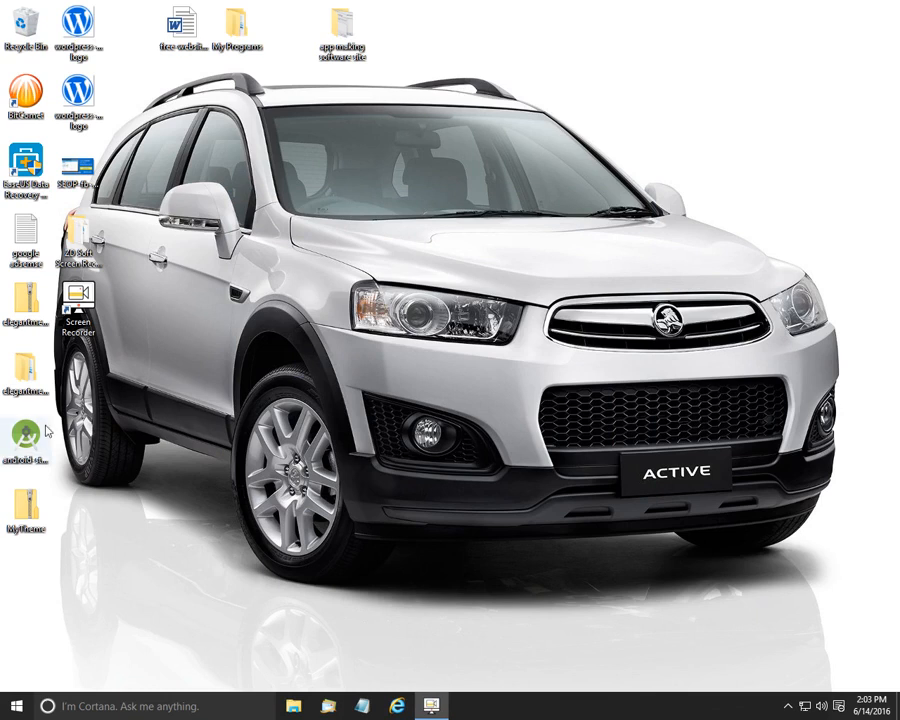
pyautogui.moveTo(24, 438); pyautogui.dragTo(628, 279)
# Run the Android Studio installer and keep the Android SDK and Android Virtual Device components selected.
pyautogui.moveTo(605, 237)
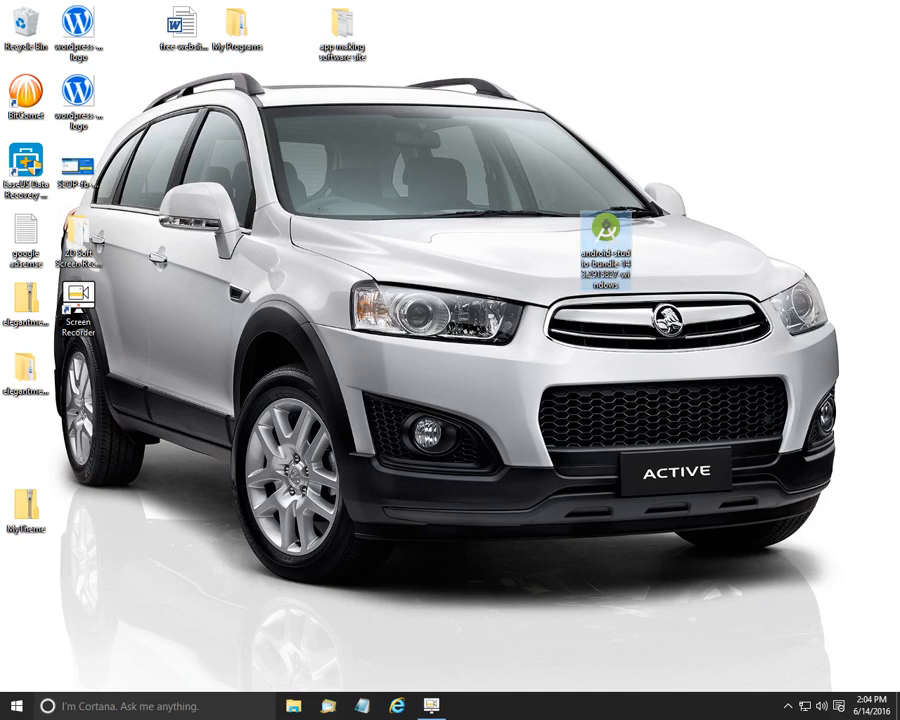
pyautogui.click(431, 706)
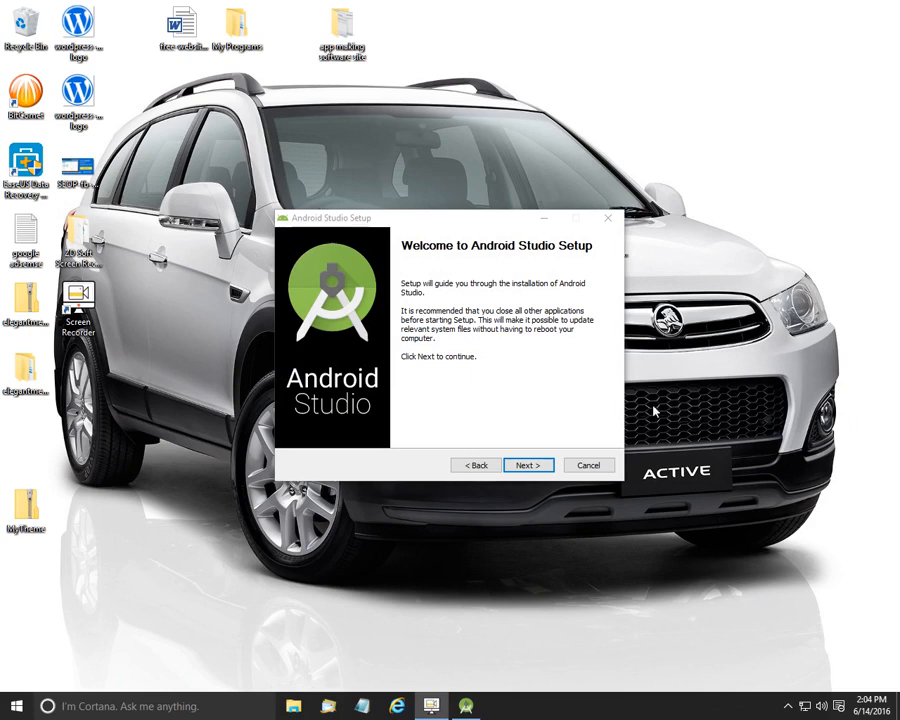
pyautogui.click(527, 466)
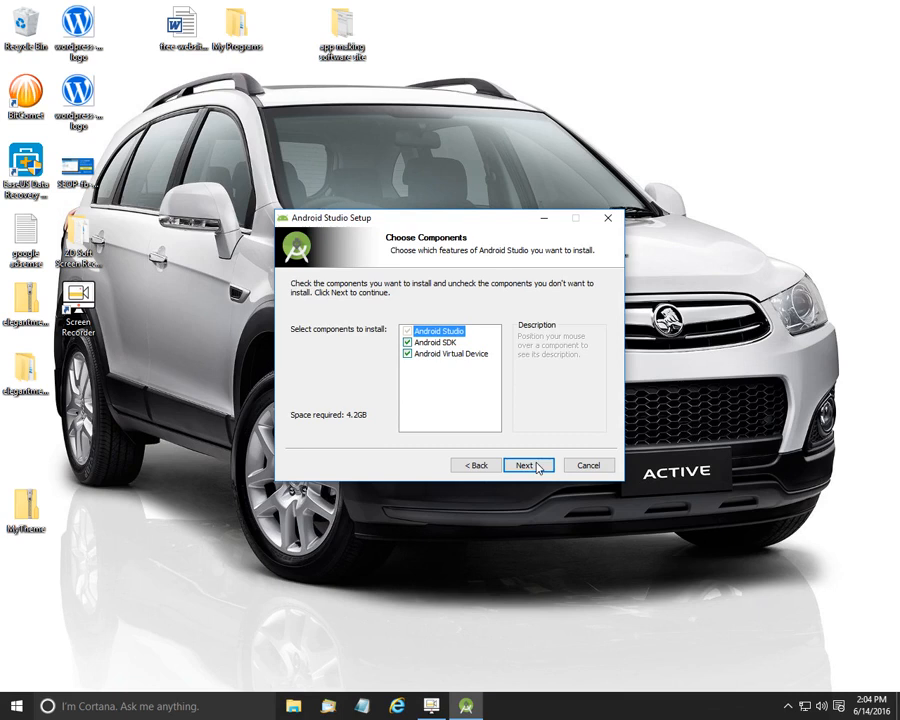
pyautogui.moveTo(418, 340)
pyautogui.click(525, 466)
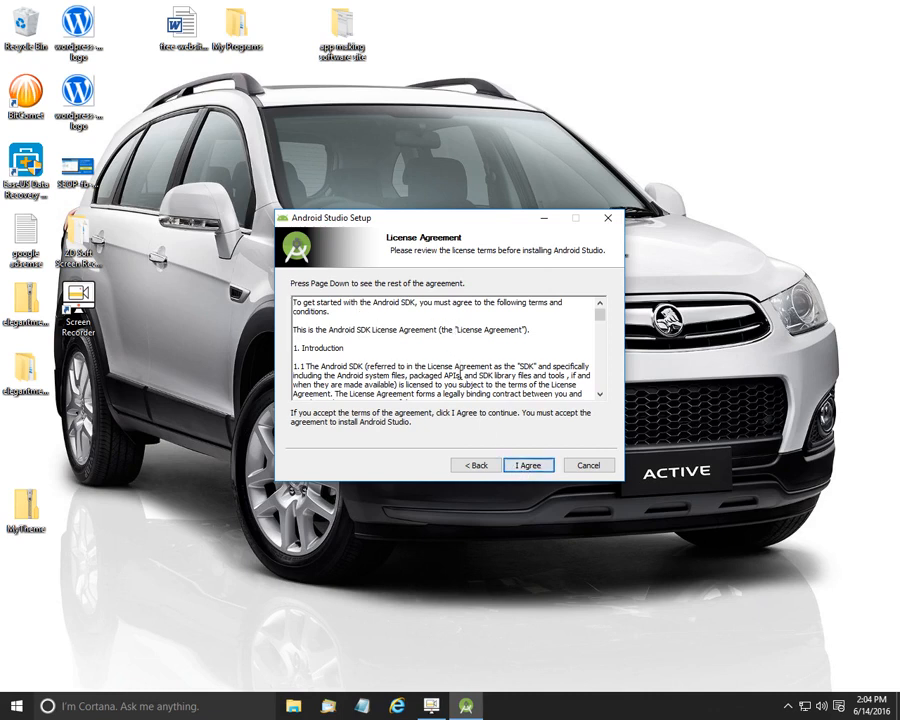
# Accept the license and install Android Studio in the default locations with shortcuts in the Android Studio Start menu folder.
pyautogui.click(527, 467)
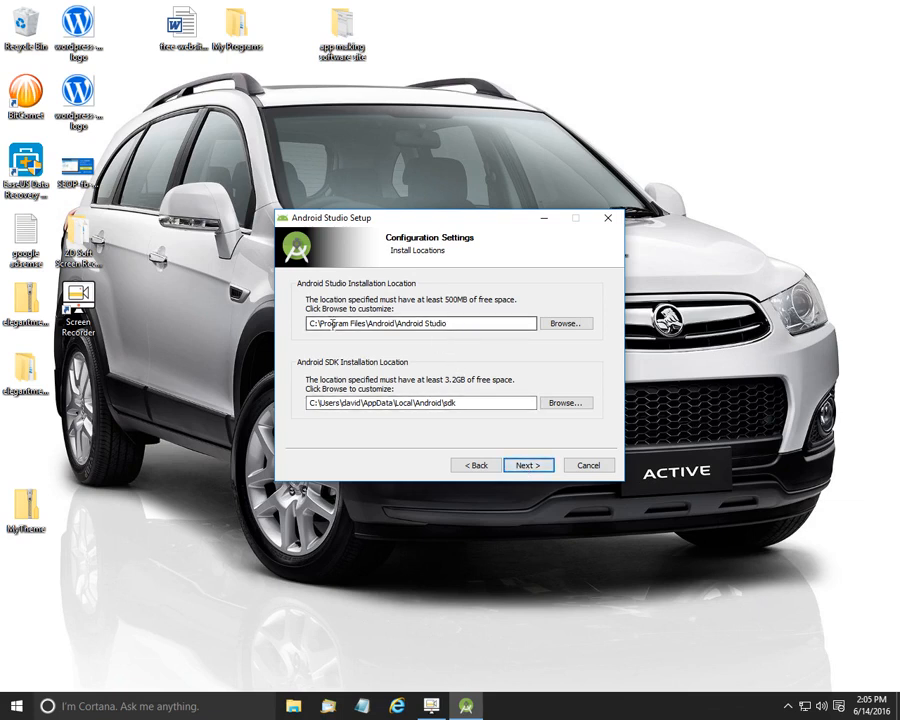
pyautogui.click(529, 466)
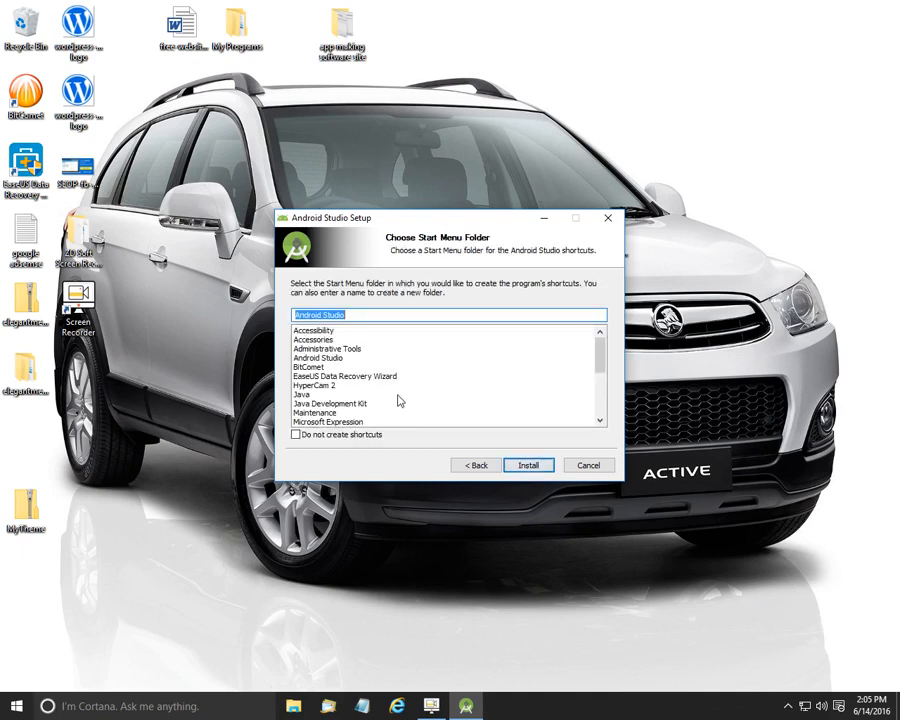
pyautogui.click(296, 435)
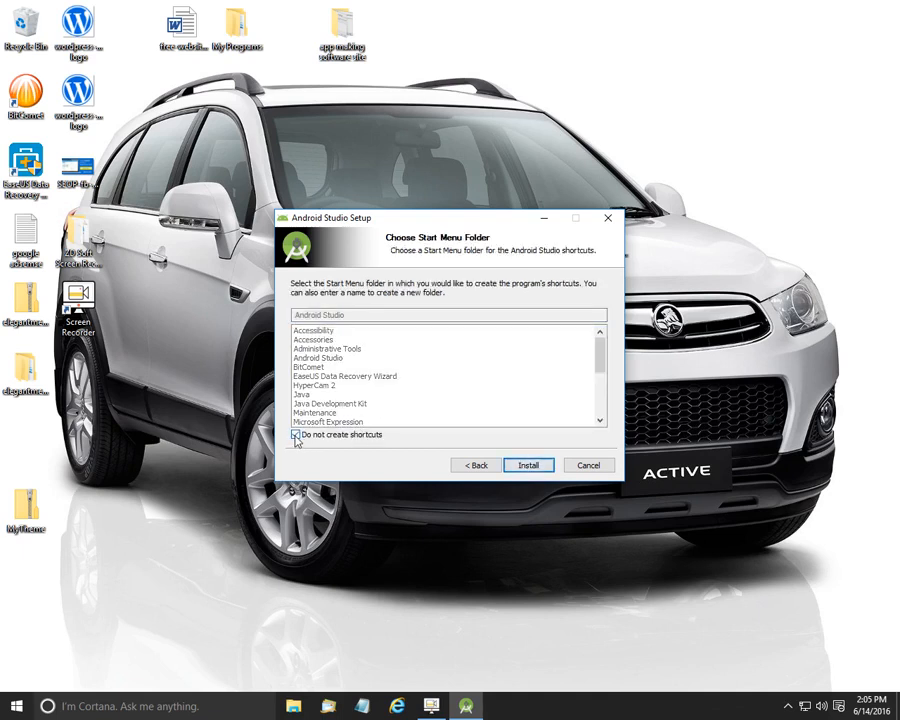
pyautogui.click(296, 436)
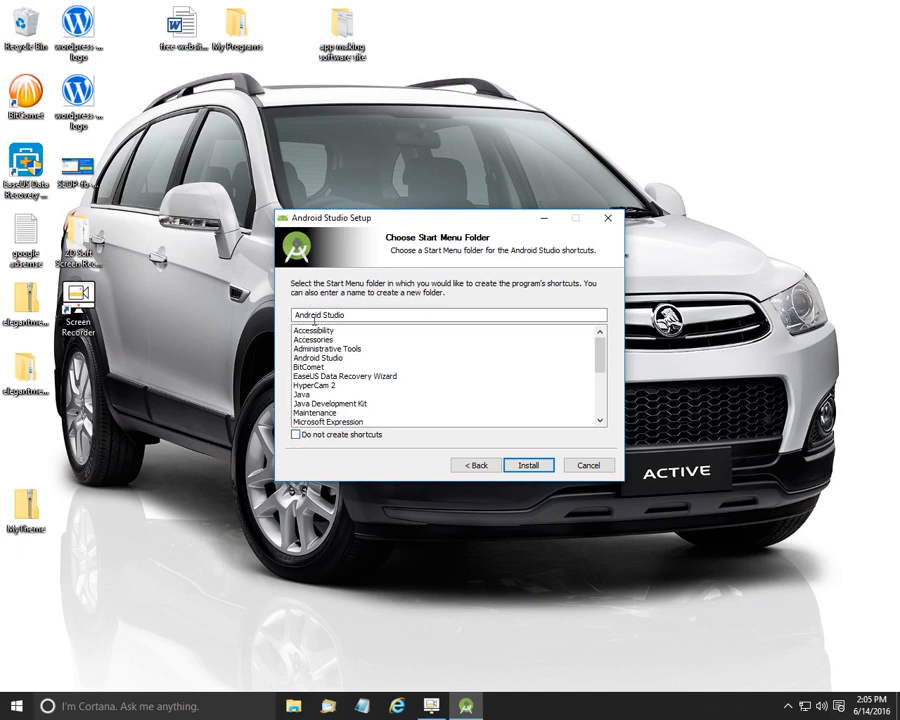
pyautogui.click(527, 466)
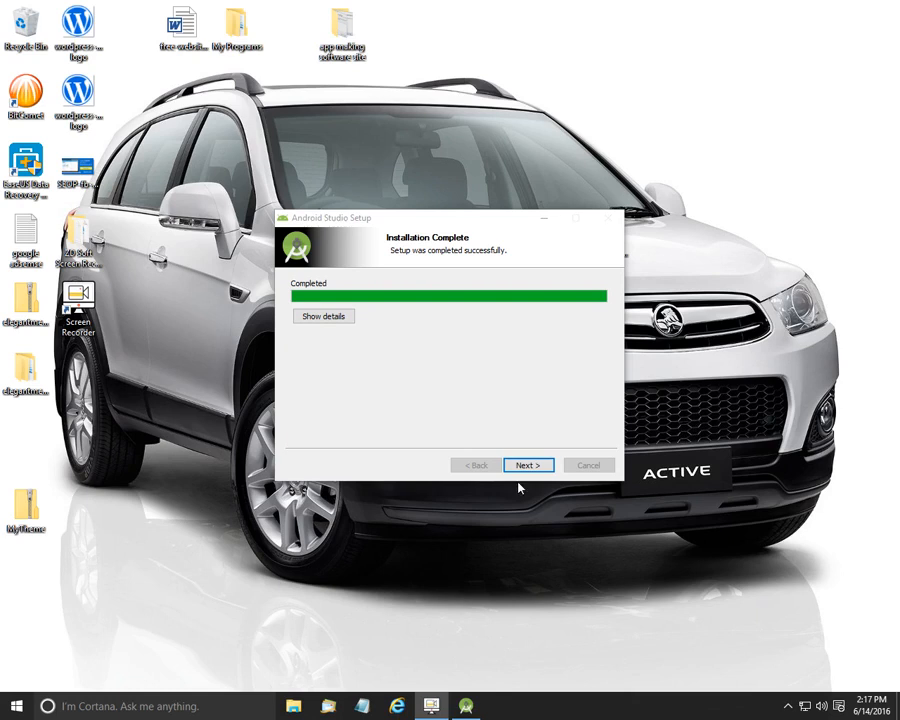
# Finish the setup with Start Android Studio enabled and dismiss the platform and plugin updates notice in the welcome window.
pyautogui.click(528, 468)
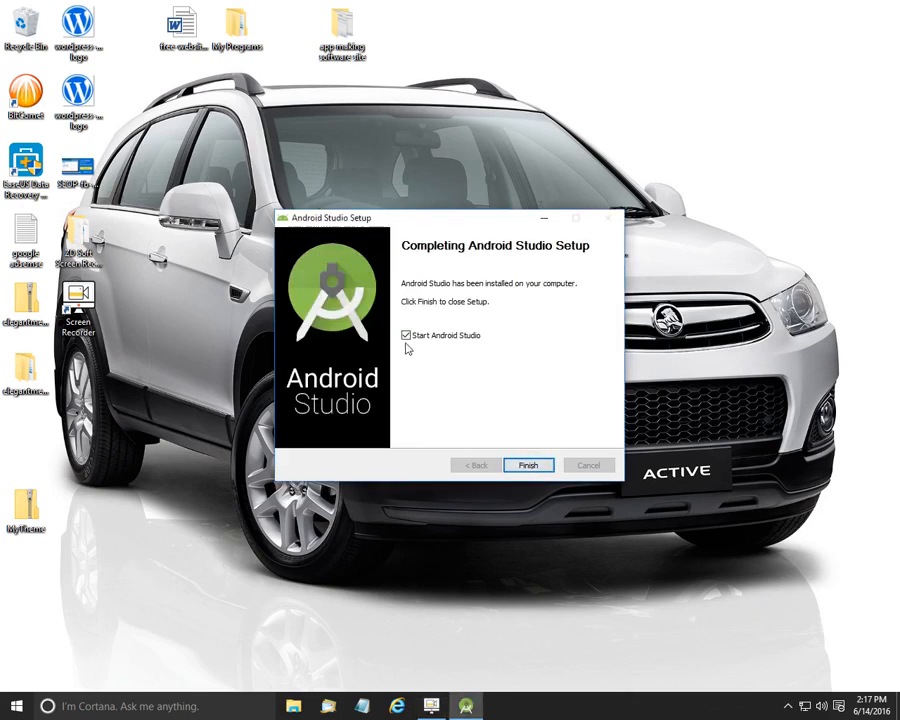
pyautogui.click(537, 465)
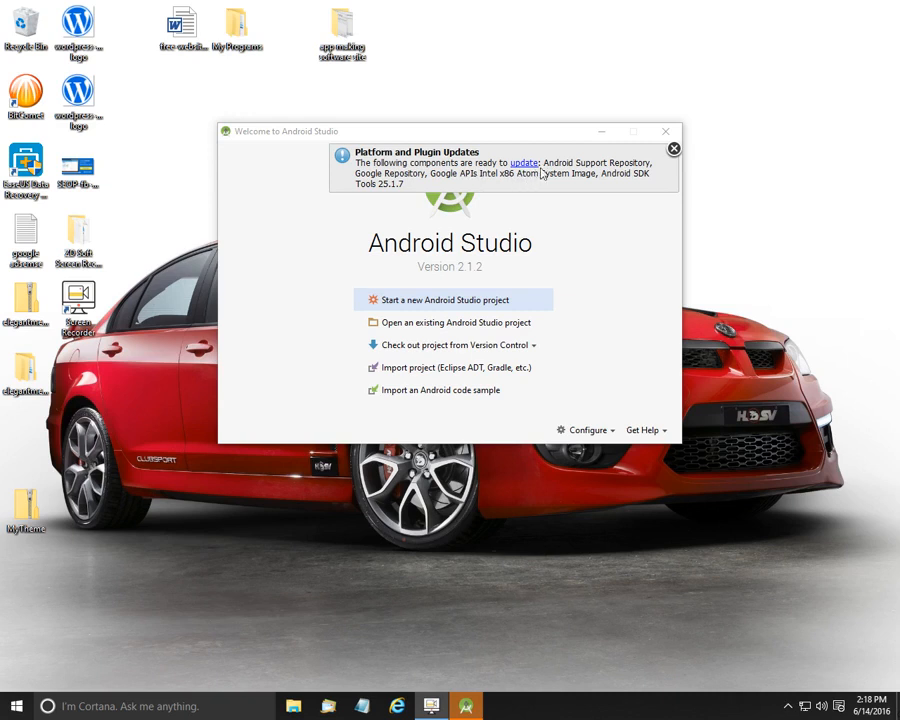
pyautogui.moveTo(598, 152)
pyautogui.mouseDown()
pyautogui.moveTo(582, 164)
pyautogui.moveTo(612, 153)
pyautogui.mouseUp()
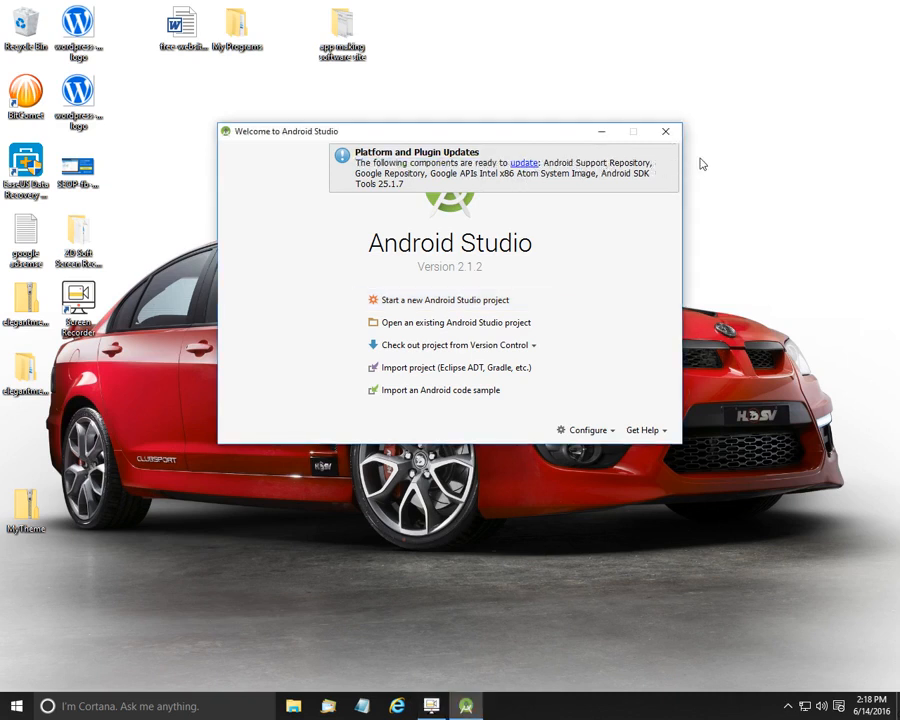
pyautogui.click(674, 149)
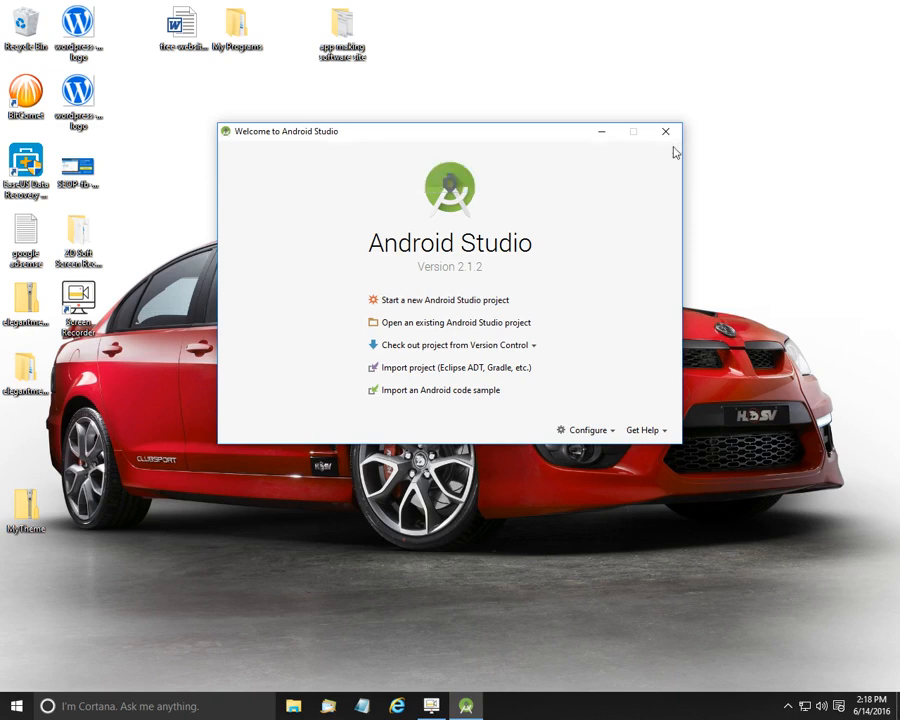
pyautogui.click(422, 302)
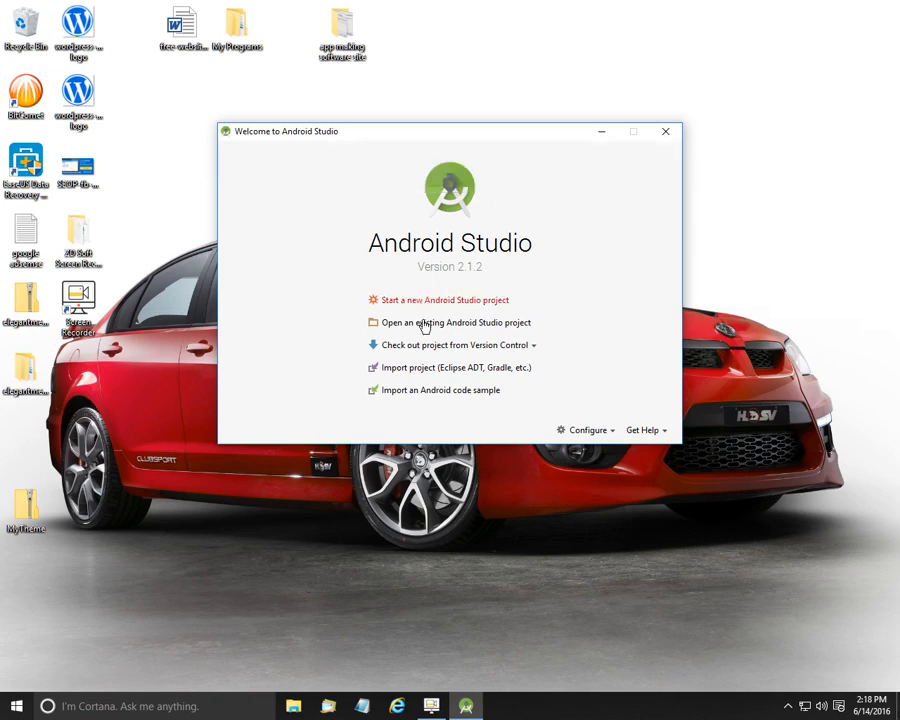